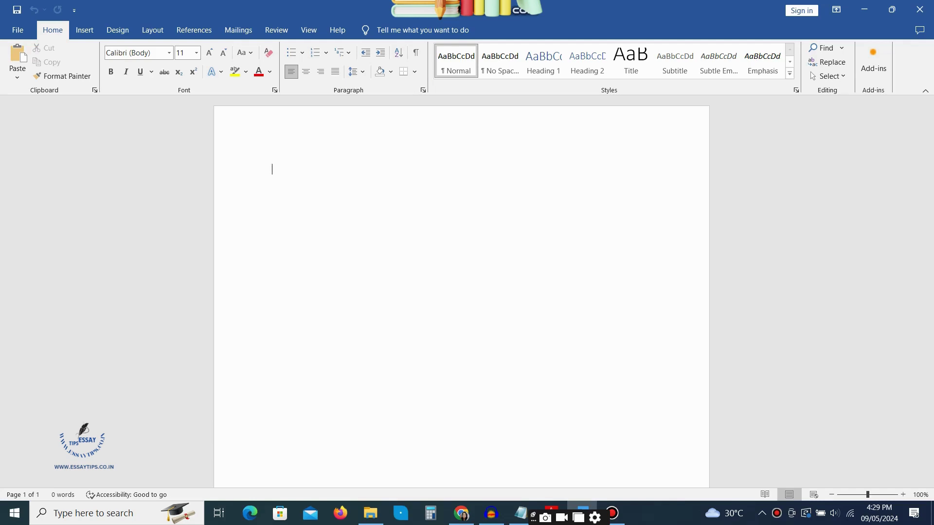
Paste the copied supply chain management essay into the blank document as text only, without its source formatting.
{"action": "key", "text": "ctrl+v"}
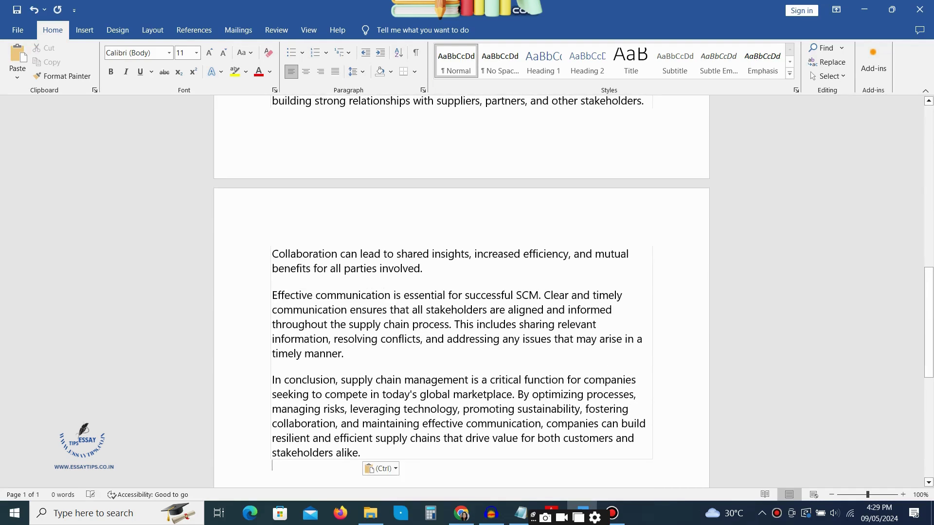
{"action": "key", "text": "ctrl"}
{"action": "key", "text": "t"}
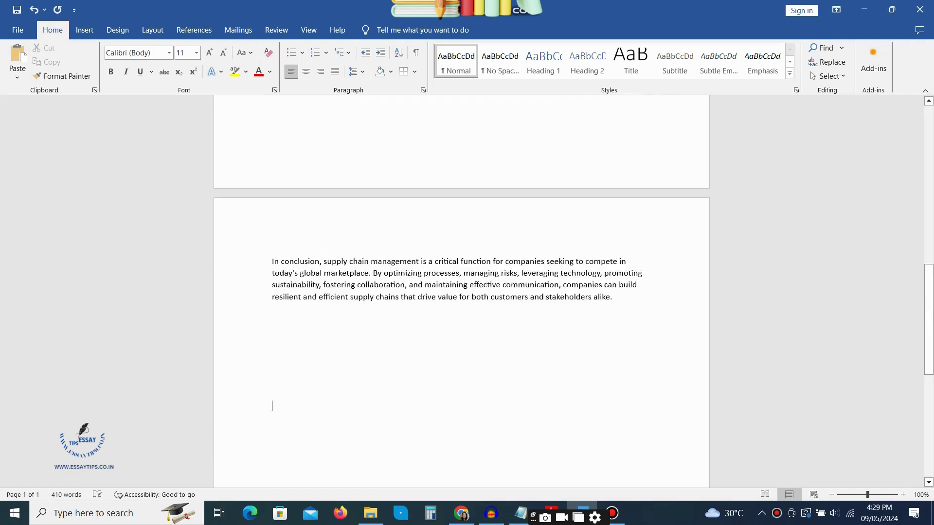
{"action": "scroll", "coordinate": [461, 292], "scroll_direction": "up", "scroll_amount": 8}
{"action": "scroll", "coordinate": [462, 292], "scroll_direction": "up", "scroll_amount": 5}
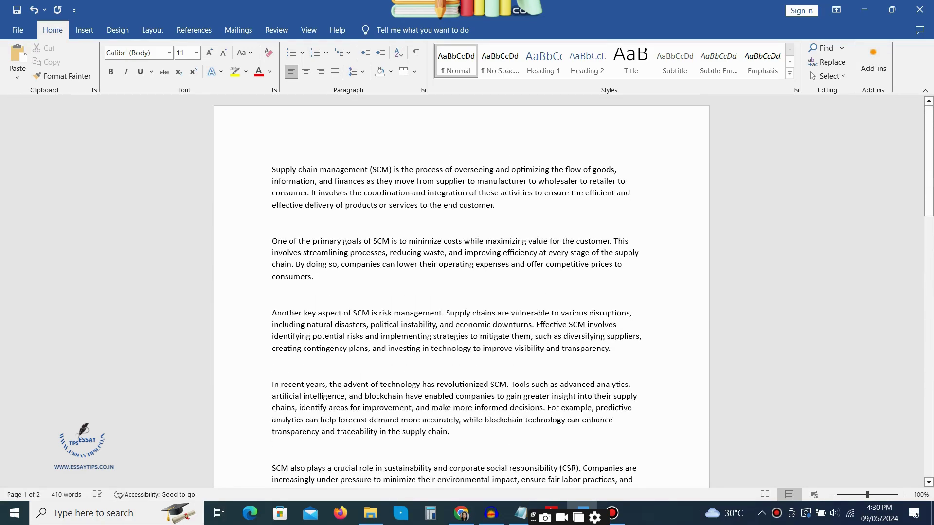
Set the font of the entire document to Times New Roman, size 12.
{"action": "key", "text": "ctrl+a"}
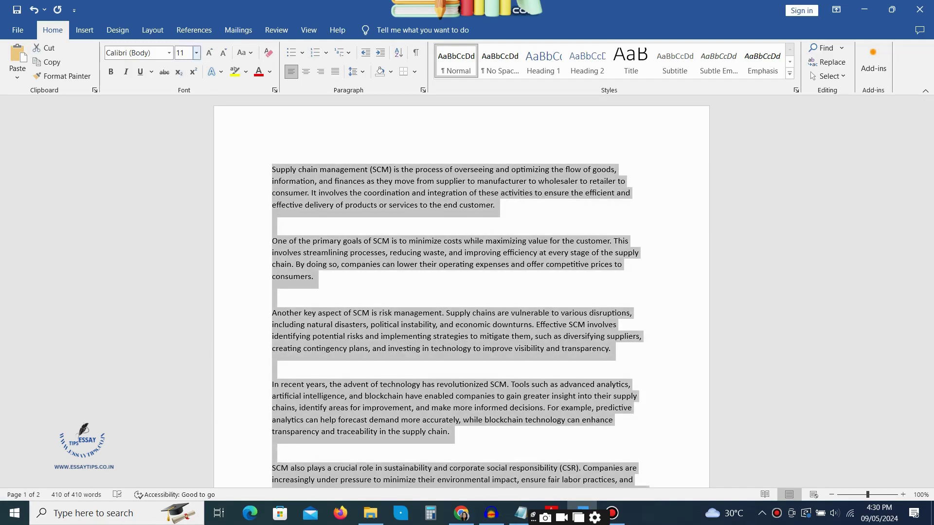
{"action": "left_click", "coordinate": [169, 53]}
{"action": "left_click", "coordinate": [181, 125]}
{"action": "left_click", "coordinate": [196, 53]}
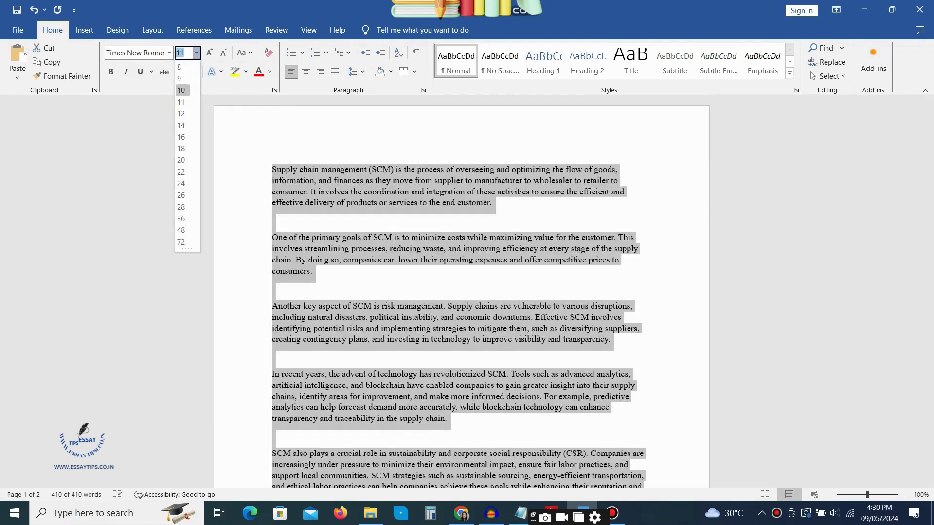
{"action": "left_click", "coordinate": [181, 114]}
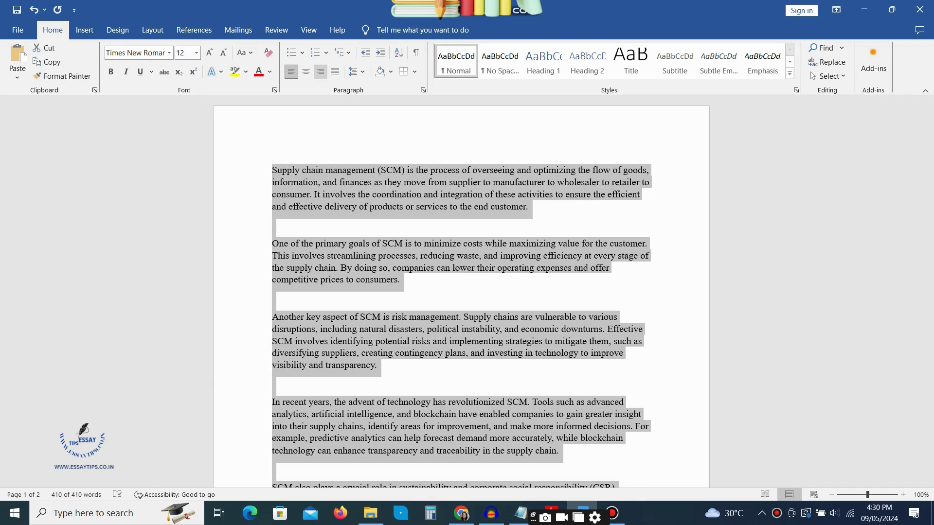
Justify all of the essay text and set its line spacing to 1.5.
{"action": "left_click", "coordinate": [335, 72]}
{"action": "left_click", "coordinate": [354, 72]}
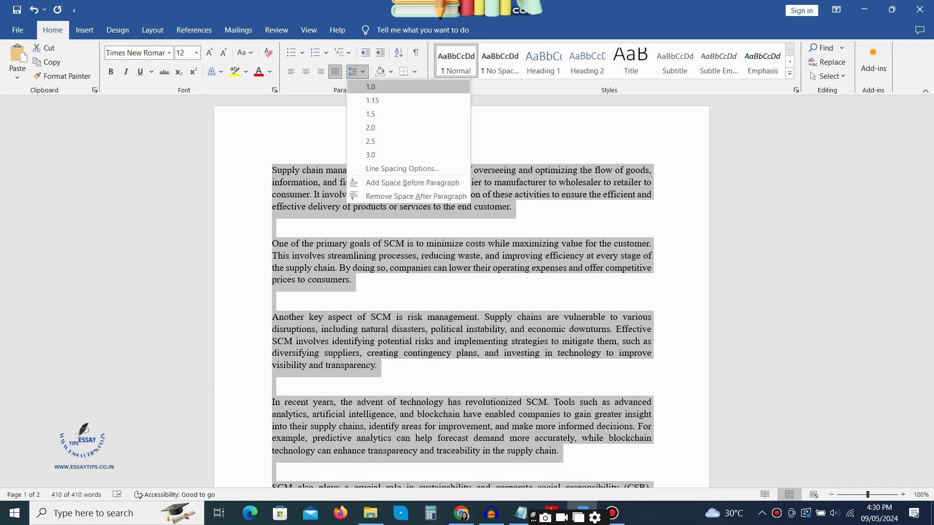
{"action": "left_click", "coordinate": [371, 114]}
Delete the empty lines between the paragraphs throughout the essay, from the first paragraph down to the conclusion.
{"action": "left_click", "coordinate": [272, 244]}
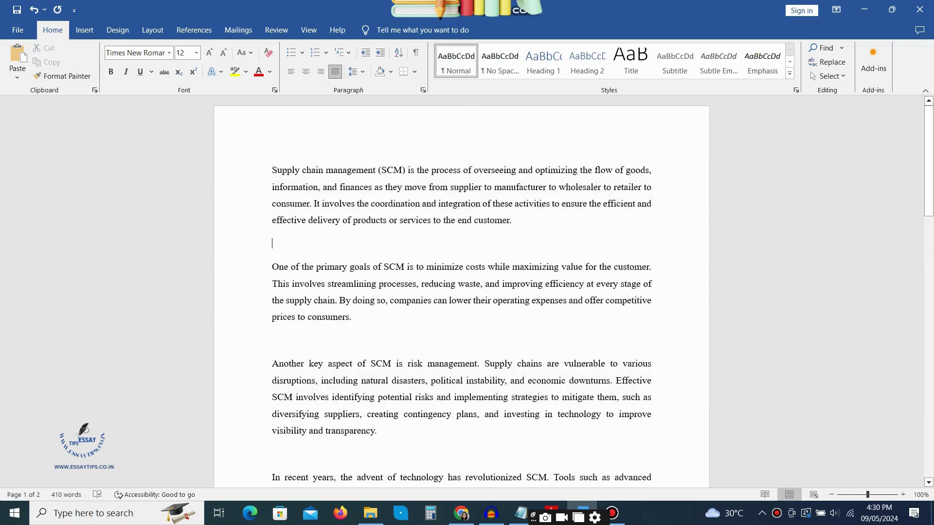
{"action": "key", "text": "BackSpace"}
{"action": "key", "text": "BackSpace"}
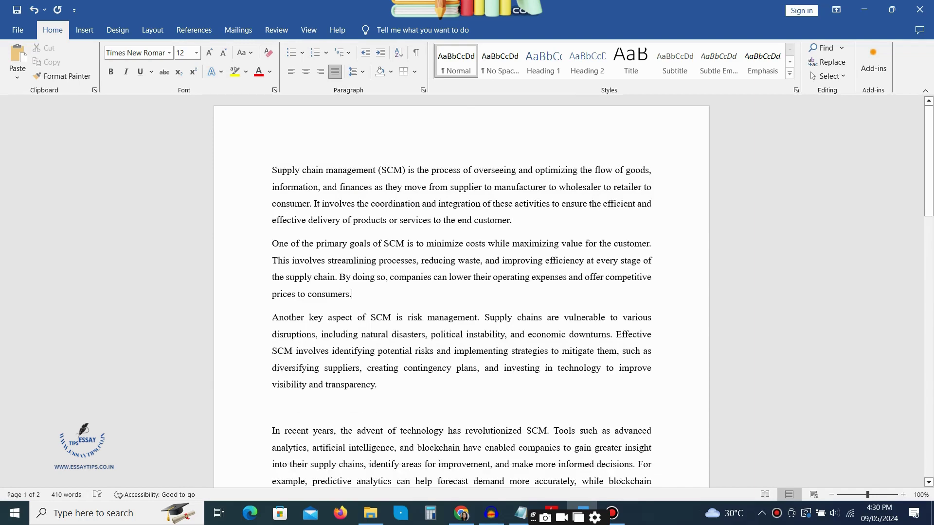
{"action": "key", "text": "BackSpace"}
{"action": "scroll", "coordinate": [461, 292], "scroll_direction": "down", "scroll_amount": 4}
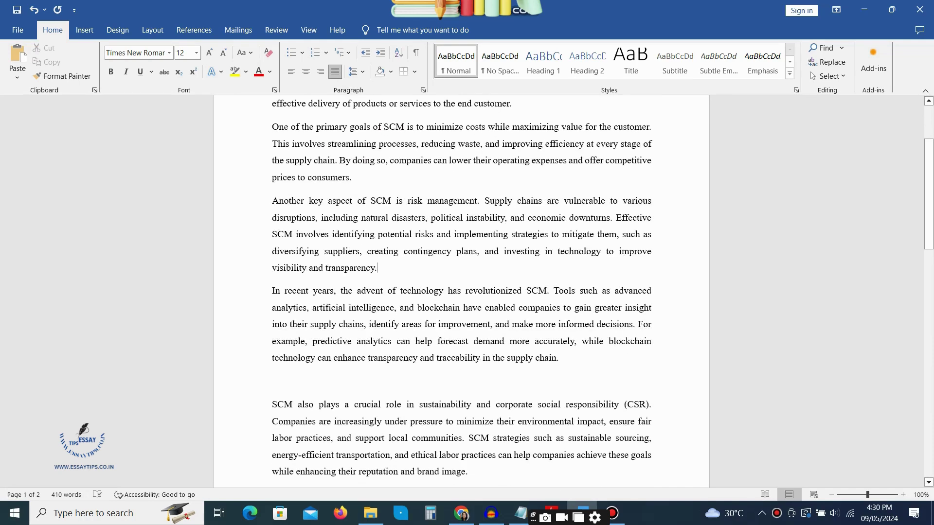
{"action": "left_click", "coordinate": [272, 381]}
{"action": "key", "text": "BackSpace"}
{"action": "scroll", "coordinate": [461, 292], "scroll_direction": "down", "scroll_amount": 1}
{"action": "left_click", "coordinate": [272, 351]}
{"action": "key", "text": "BackSpace"}
{"action": "scroll", "coordinate": [461, 292], "scroll_direction": "down", "scroll_amount": 4}
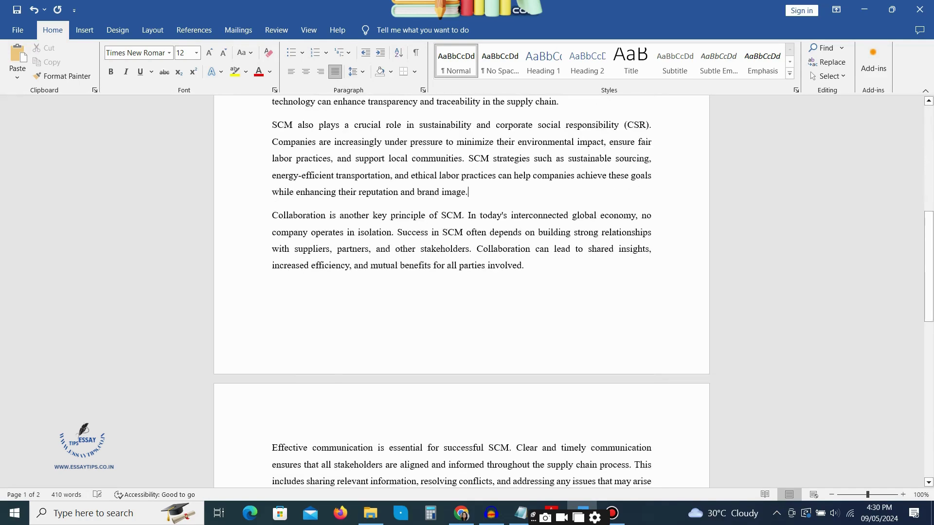
{"action": "scroll", "coordinate": [461, 292], "scroll_direction": "down", "scroll_amount": 4}
{"action": "key", "text": "BackSpace"}
{"action": "scroll", "coordinate": [461, 292], "scroll_direction": "down", "scroll_amount": 3}
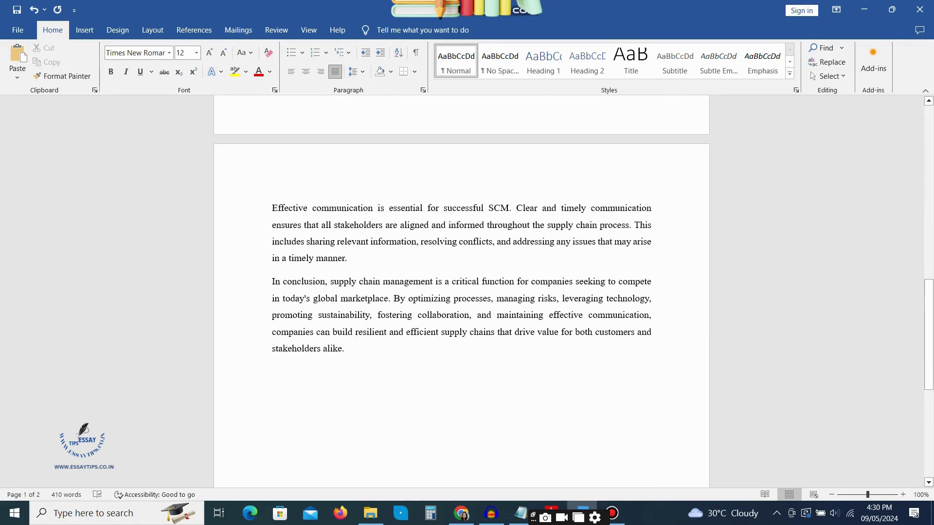
{"action": "scroll", "coordinate": [461, 292], "scroll_direction": "up", "scroll_amount": 7}
{"action": "scroll", "coordinate": [461, 292], "scroll_direction": "up", "scroll_amount": 12}
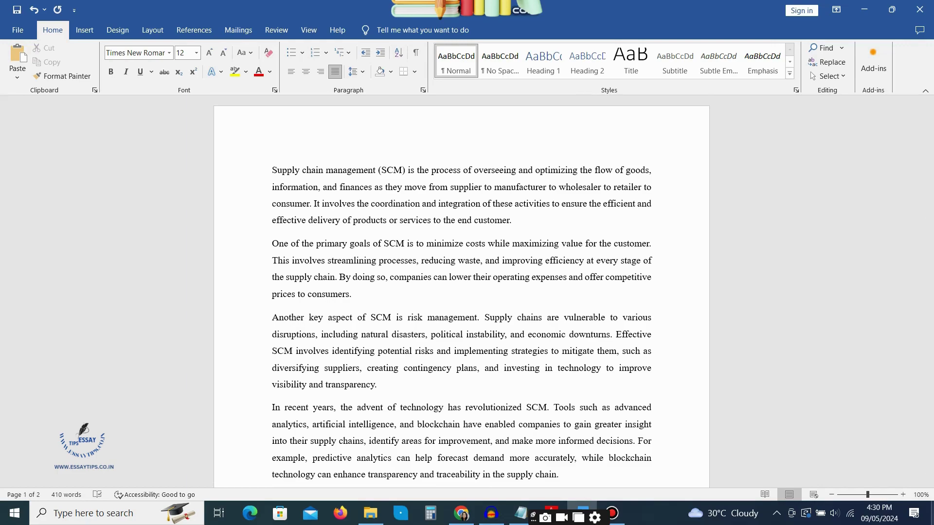
Open Mendeley Reference Manager from the desktop and dismiss its error and update notices.
{"action": "left_click", "coordinate": [933, 513]}
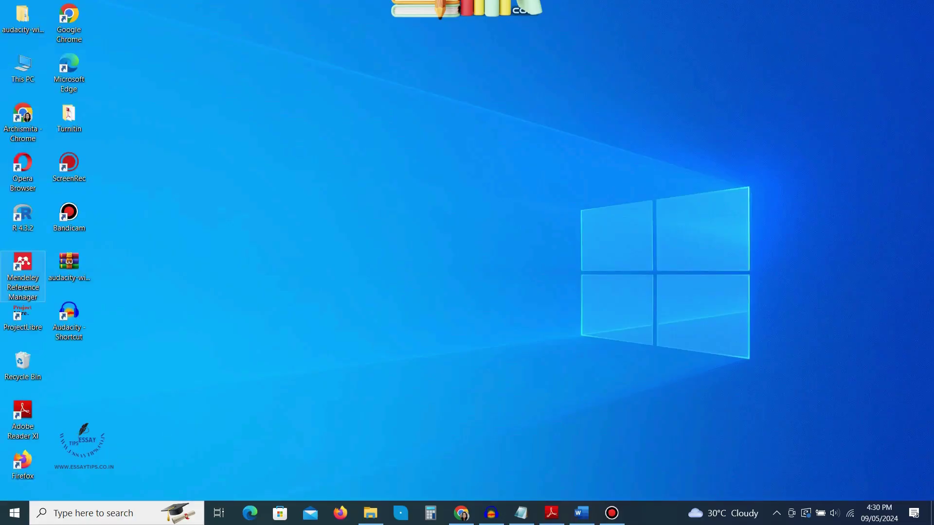
{"action": "double_click", "coordinate": [23, 273]}
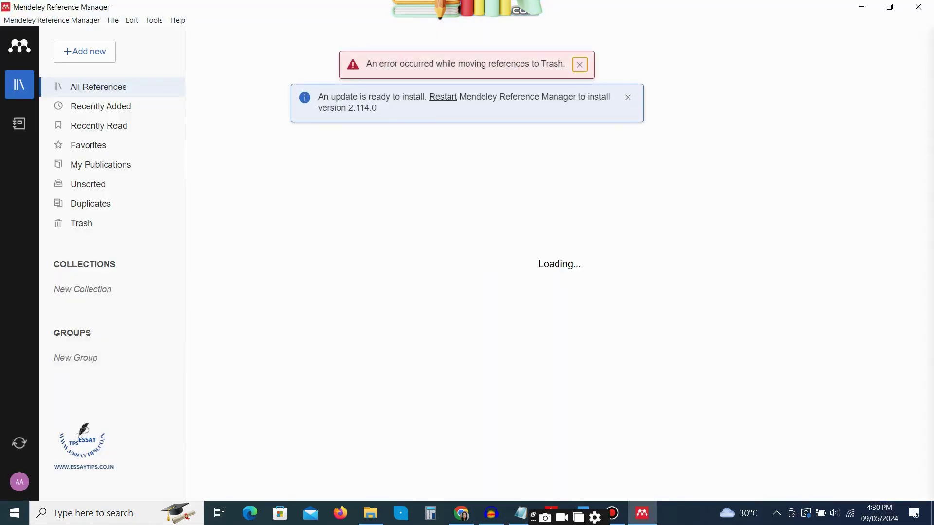
{"action": "left_click", "coordinate": [579, 65]}
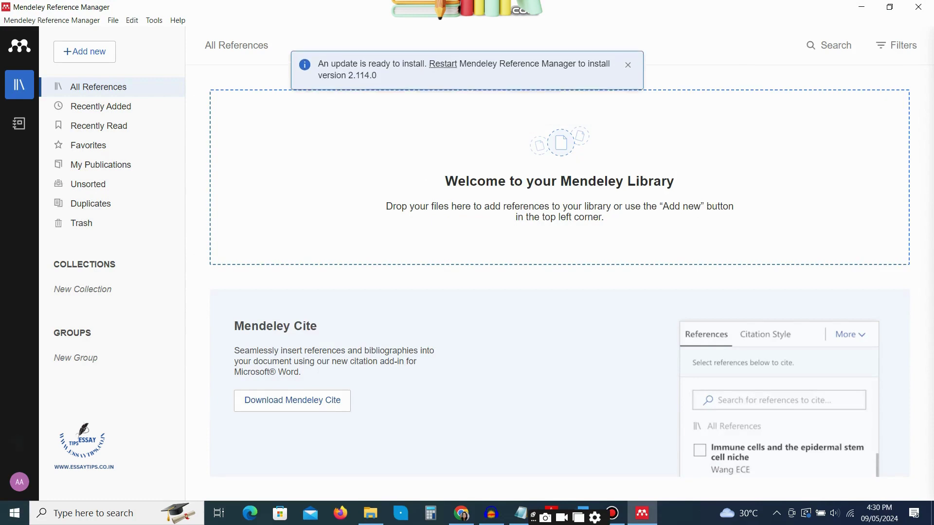
{"action": "left_click", "coordinate": [628, 64]}
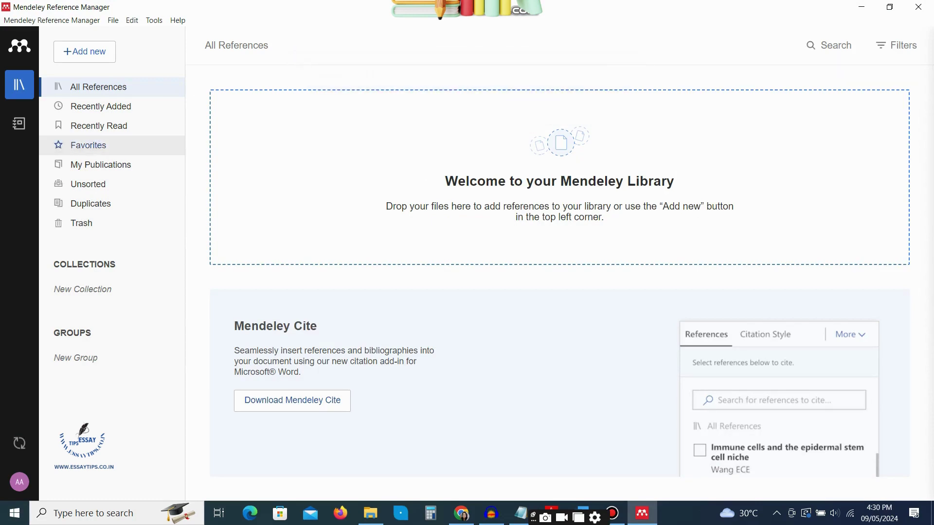
View the Recently Added and Recently Read references, and return to All References.
{"action": "left_click", "coordinate": [101, 106]}
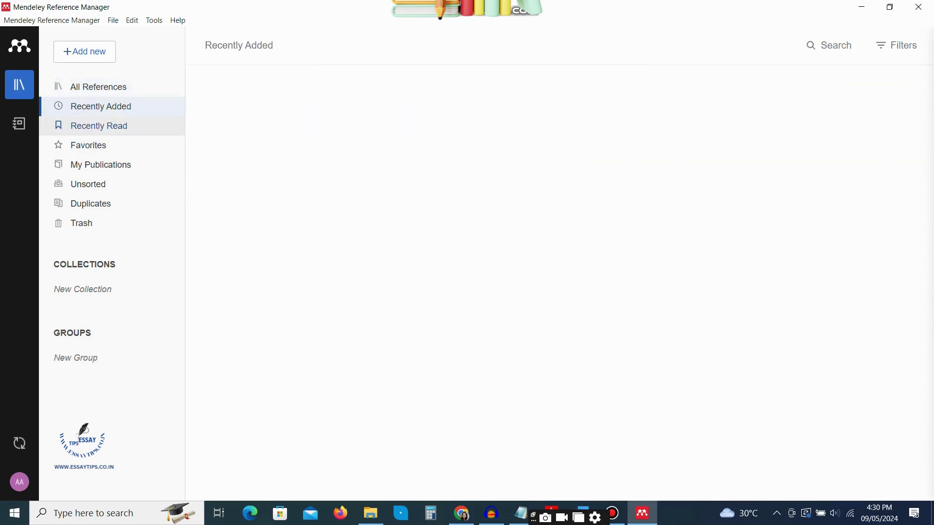
{"action": "left_click", "coordinate": [99, 126]}
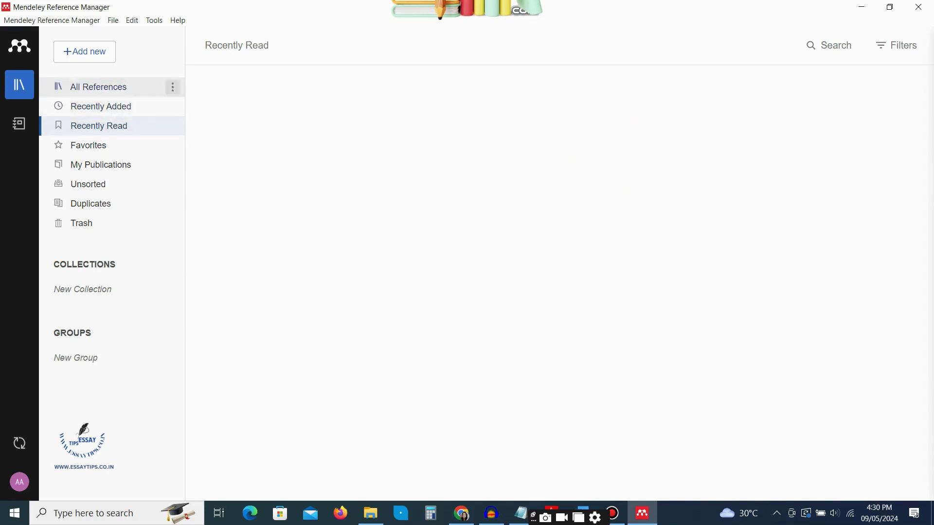
{"action": "left_click", "coordinate": [99, 86]}
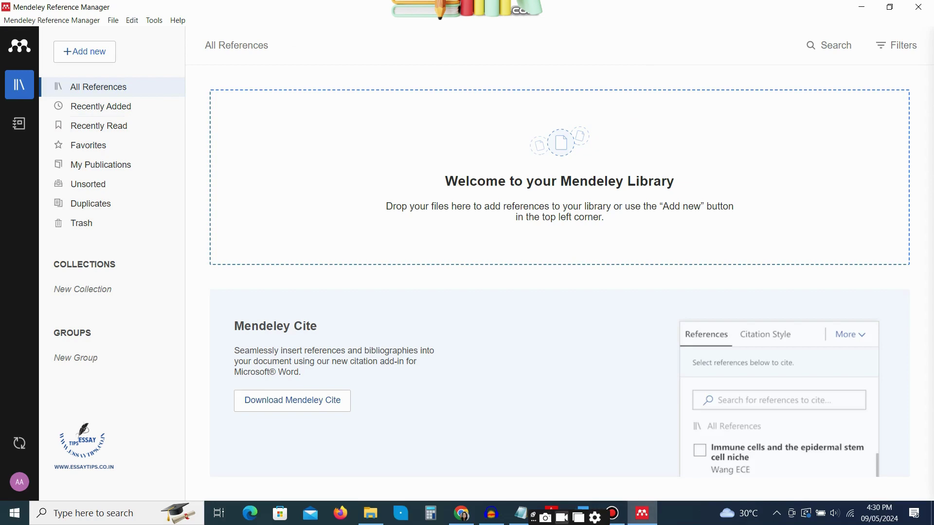
Switch to the Word document and copy the phrase "Supply chain management" at the start of the first paragraph.
{"action": "left_click_drag", "start_coordinate": [534, 516], "coordinate": [668, 513]}
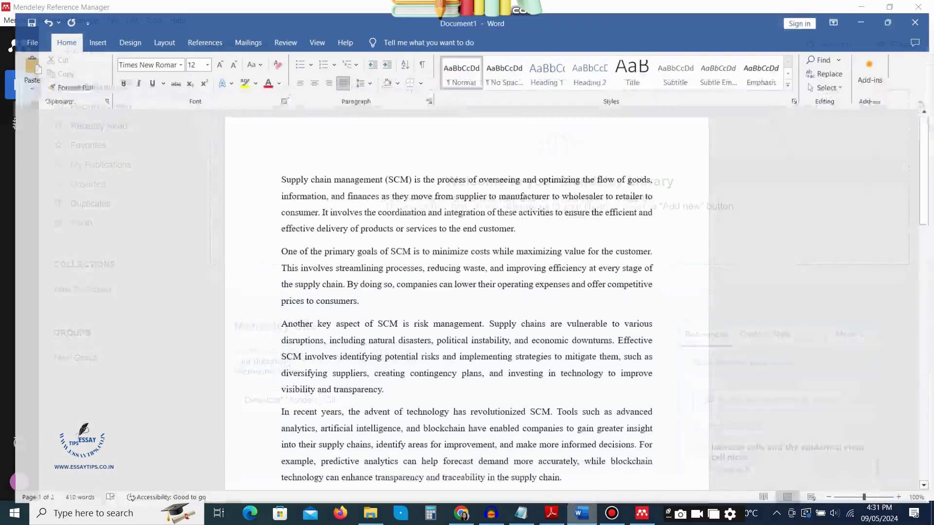
{"action": "left_click", "coordinate": [581, 513]}
{"action": "left_click_drag", "start_coordinate": [272, 170], "coordinate": [378, 171]}
{"action": "key", "text": "ctrl+c"}
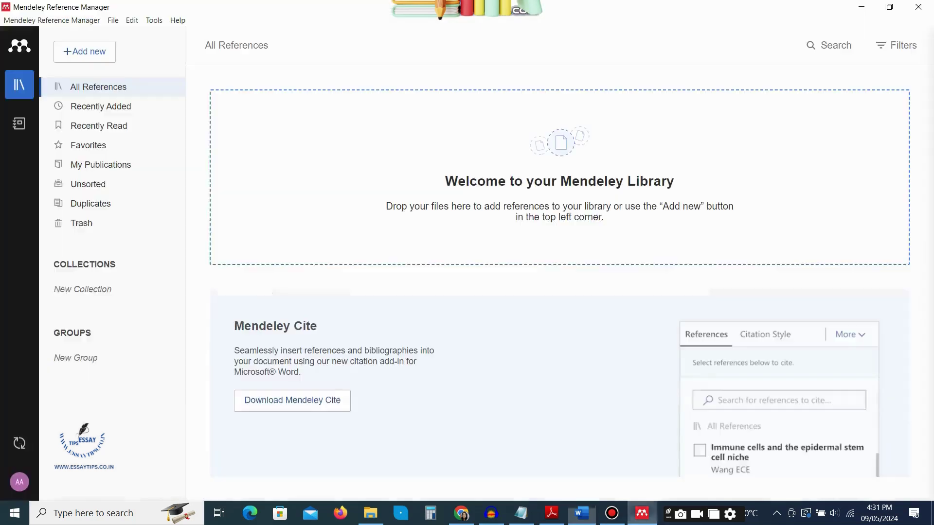
Switch back to Mendeley Reference Manager and open its online article search in the browser.
{"action": "left_click", "coordinate": [642, 514]}
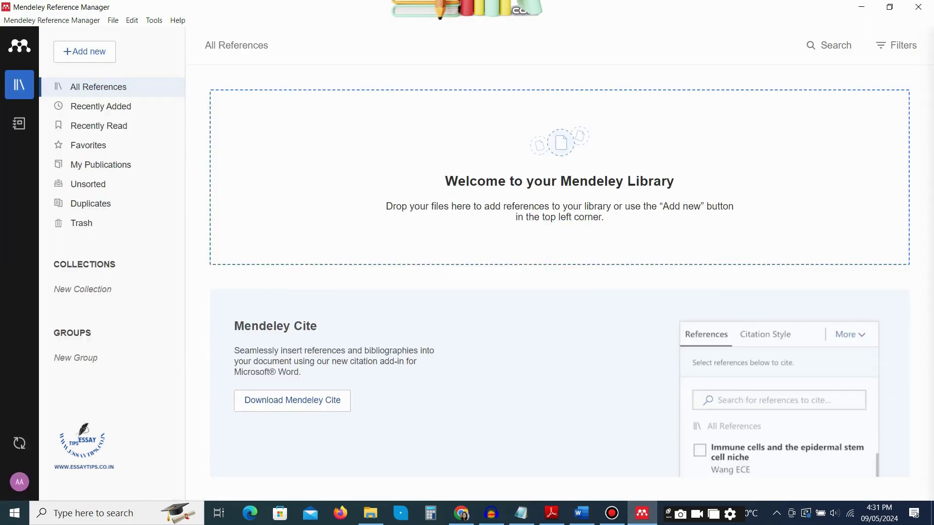
{"action": "key", "text": "alt+t"}
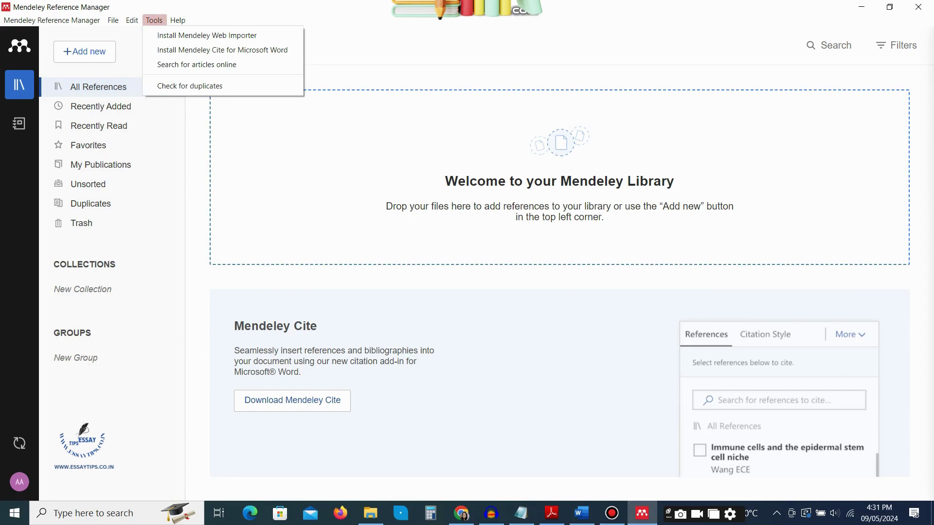
{"action": "key", "text": "Down"}
{"action": "key", "text": "Down"}
{"action": "key", "text": "Down"}
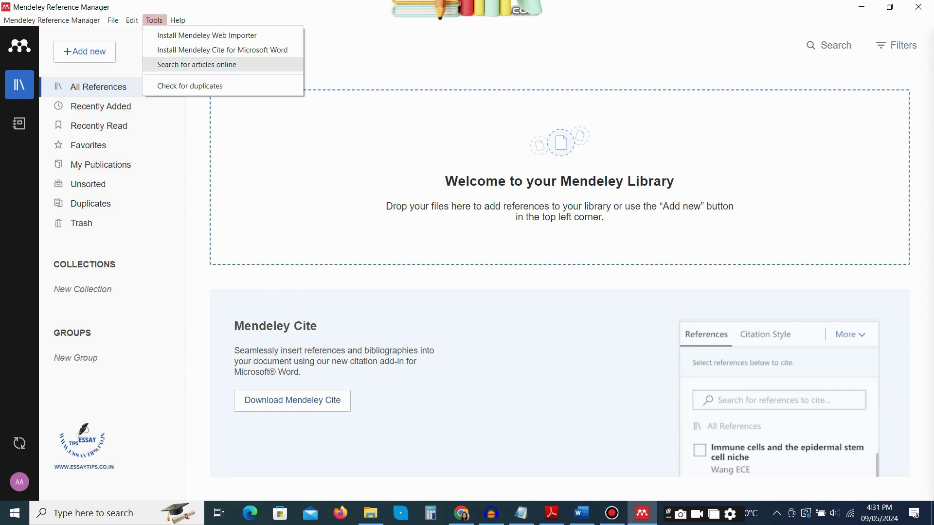
{"action": "key", "text": "Return"}
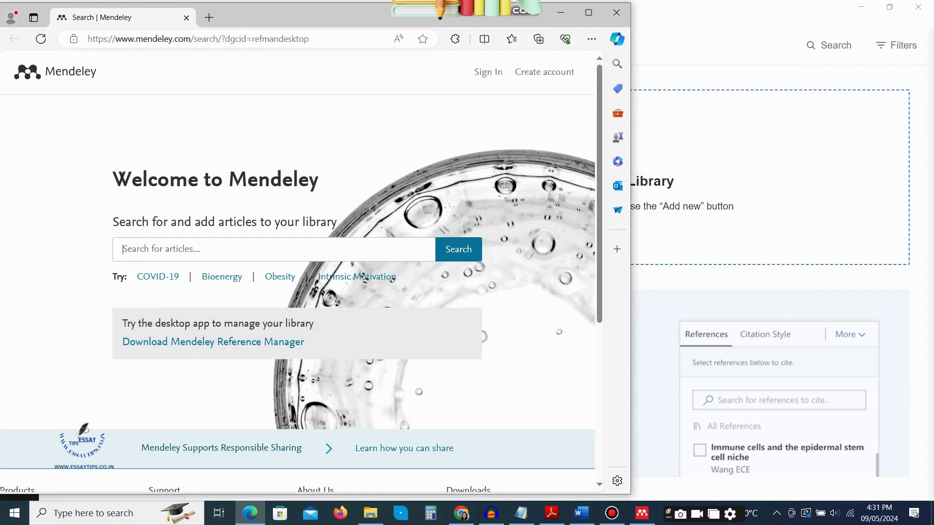
Search Mendeley's articles for the copied phrase "Supply chain management" and maximize the browser window.
{"action": "key", "text": "ctrl+v"}
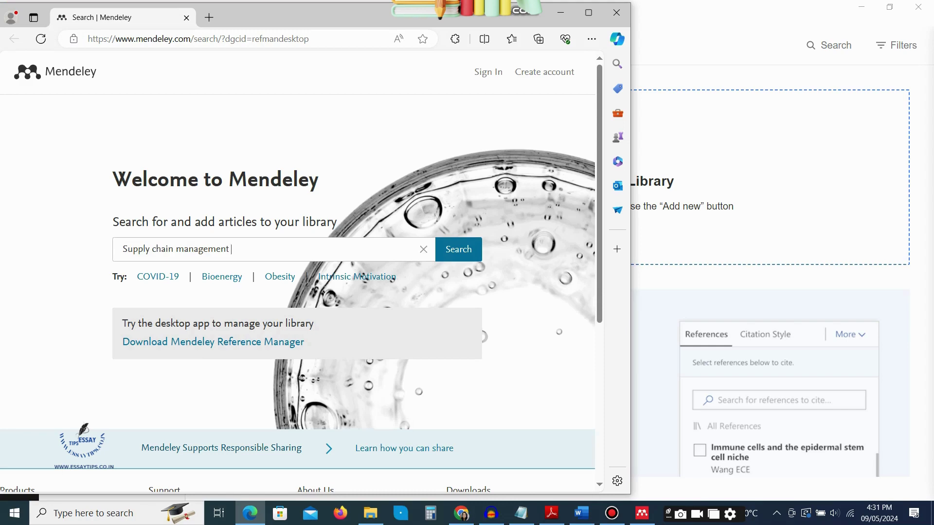
{"action": "key", "text": "Return"}
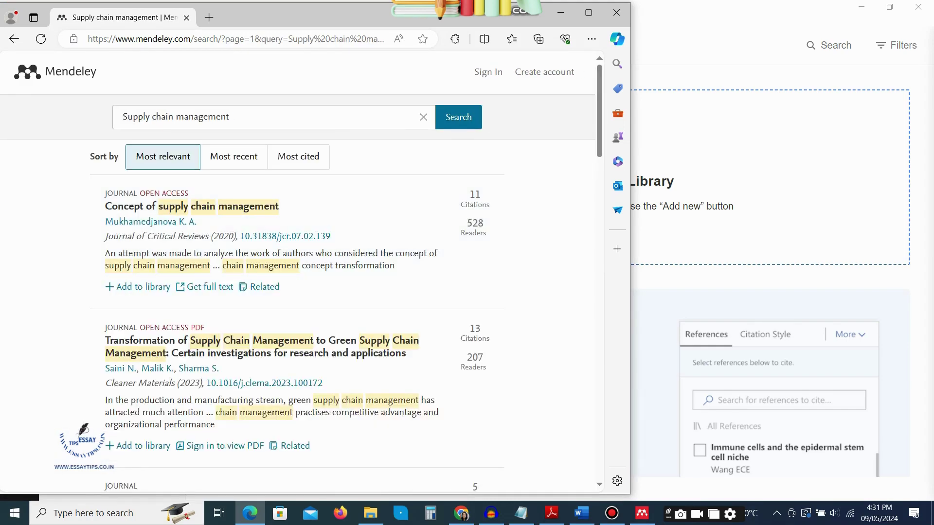
{"action": "key", "text": "super+Up"}
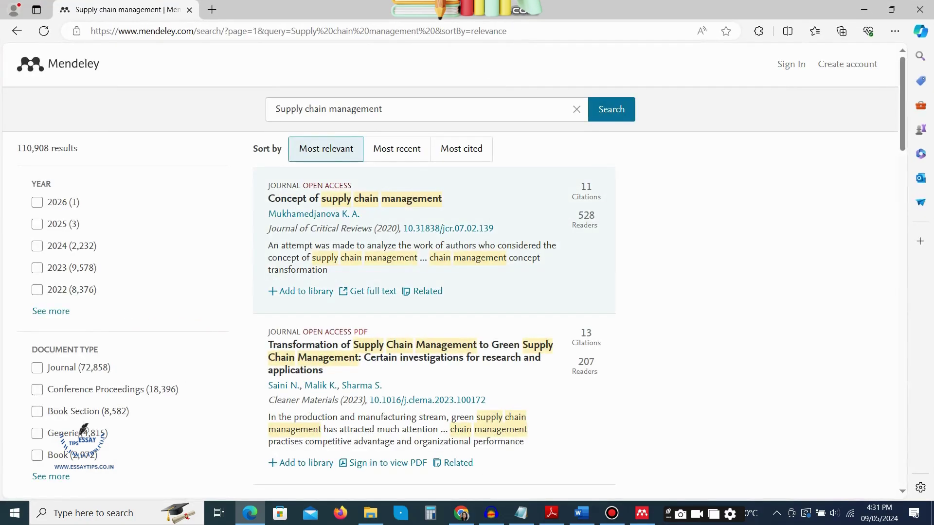
Look through the article results on the first page and continue to the second page of results.
{"action": "scroll", "coordinate": [455, 272], "scroll_direction": "down", "scroll_amount": 5}
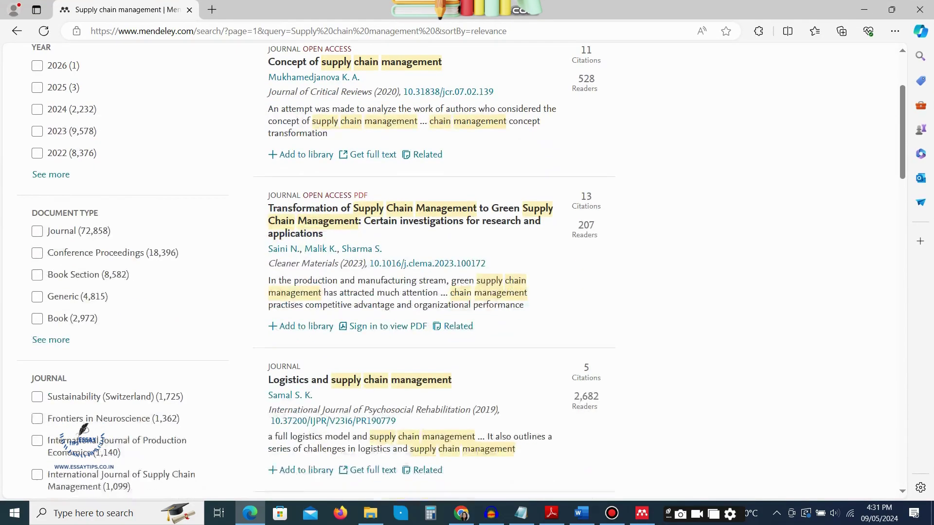
{"action": "scroll", "coordinate": [455, 272], "scroll_direction": "down", "scroll_amount": 8}
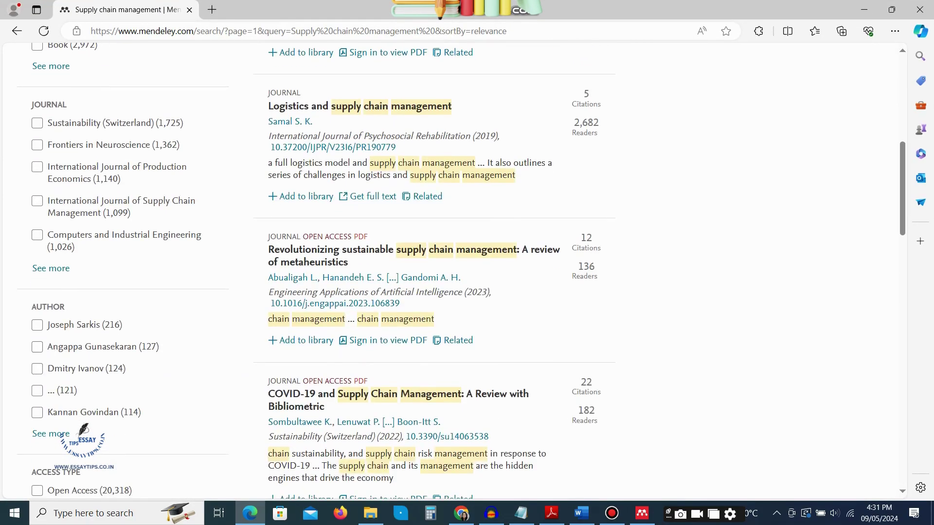
{"action": "scroll", "coordinate": [455, 272], "scroll_direction": "down", "scroll_amount": 11}
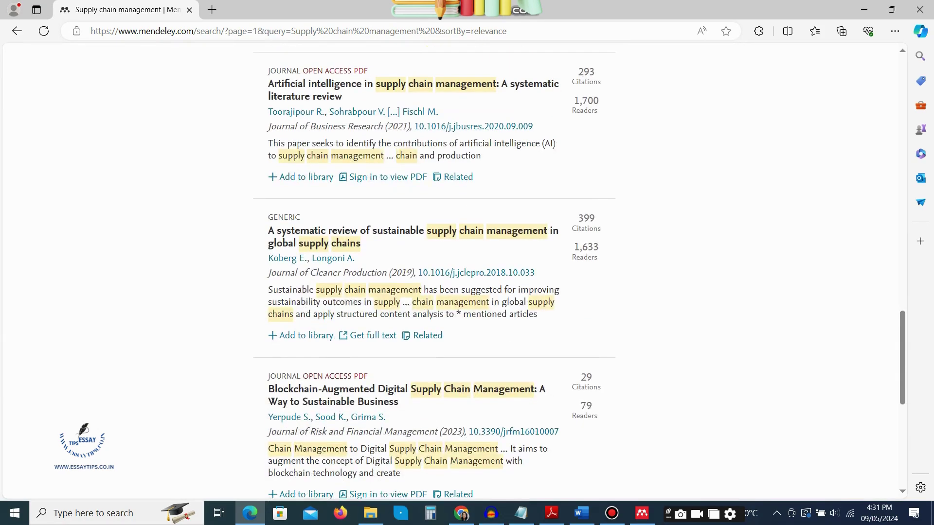
{"action": "scroll", "coordinate": [455, 271], "scroll_direction": "down", "scroll_amount": 4}
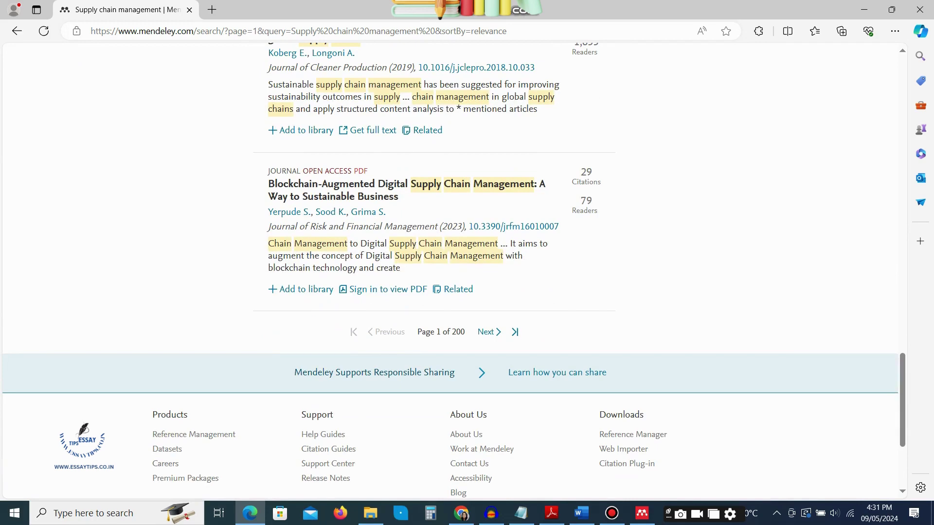
{"action": "left_click", "coordinate": [486, 332]}
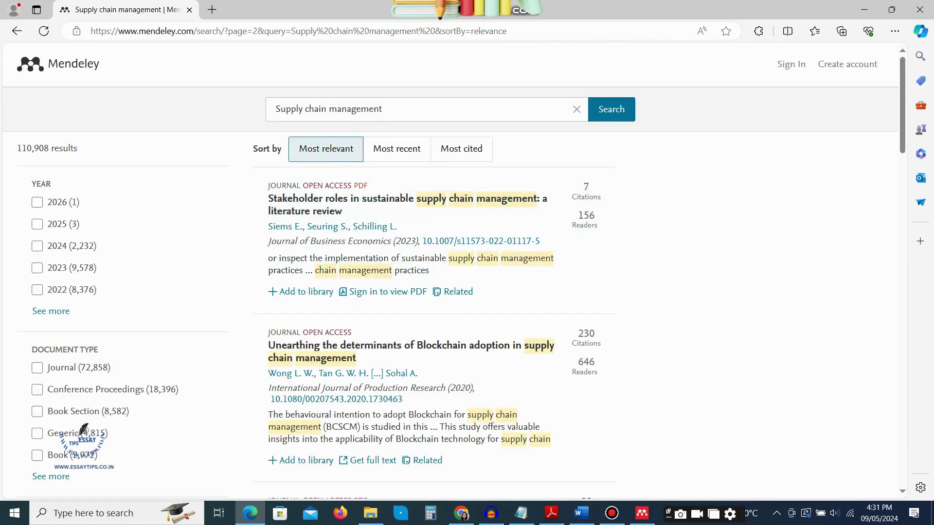
{"action": "scroll", "coordinate": [435, 360], "scroll_direction": "down", "scroll_amount": 4}
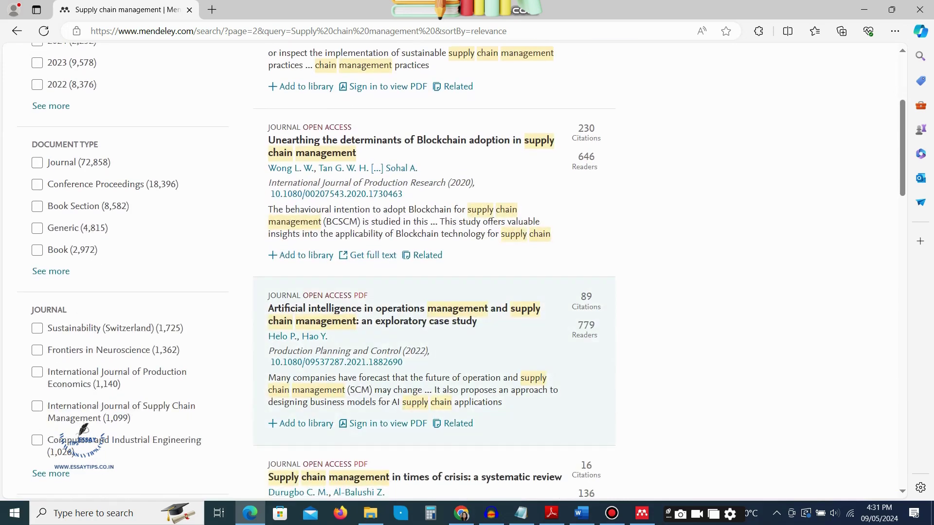
Sort the article results by most recent and look through the newest articles.
{"action": "scroll", "coordinate": [435, 272], "scroll_direction": "up", "scroll_amount": 4}
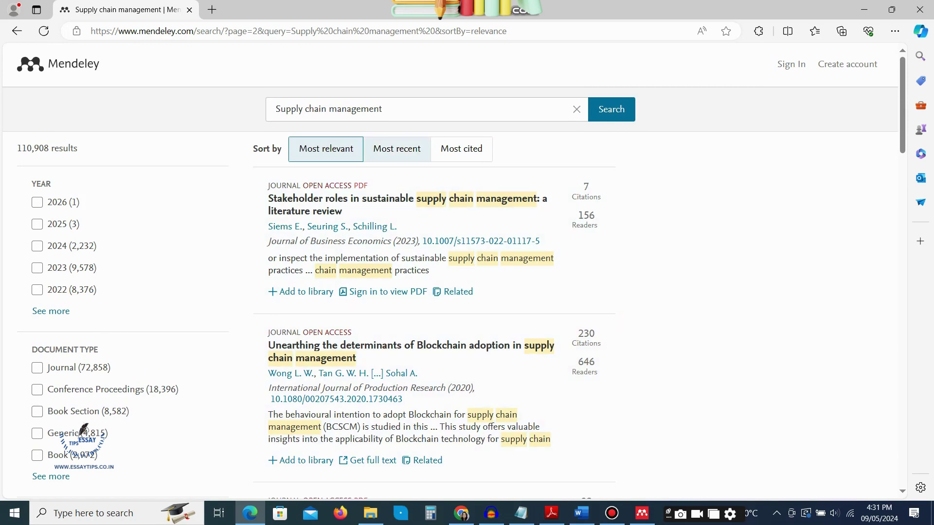
{"action": "left_click", "coordinate": [397, 149]}
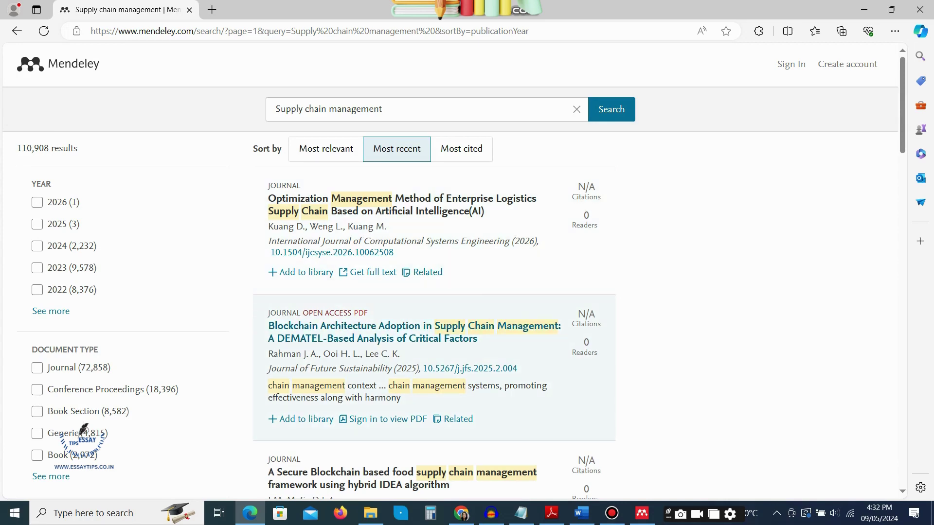
{"action": "scroll", "coordinate": [433, 331], "scroll_direction": "down", "scroll_amount": 4}
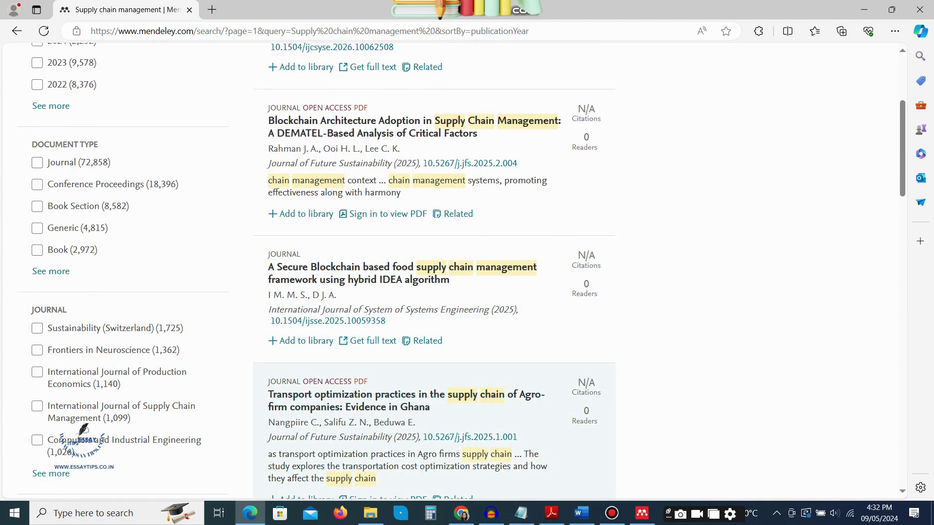
{"action": "scroll", "coordinate": [433, 428], "scroll_direction": "up", "scroll_amount": 4}
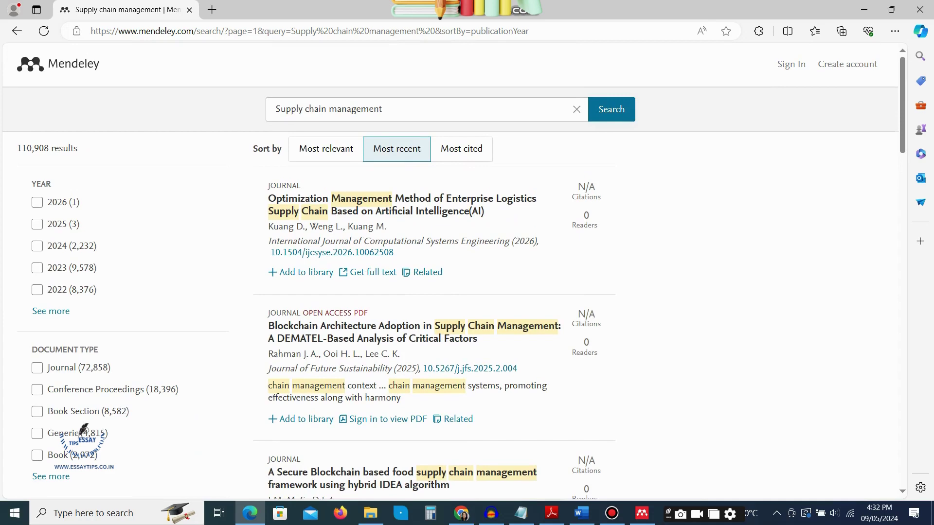
Sort the results by most relevant and add the first four articles to the library, from "Concept of supply chain management" to "Revolutionizing sustainable supply chain management".
{"action": "left_click", "coordinate": [325, 149]}
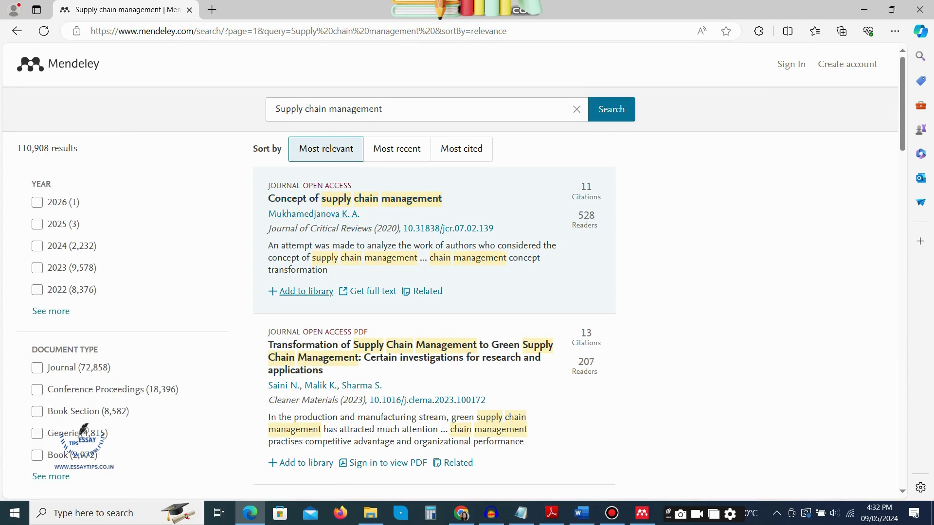
{"action": "left_click", "coordinate": [306, 291]}
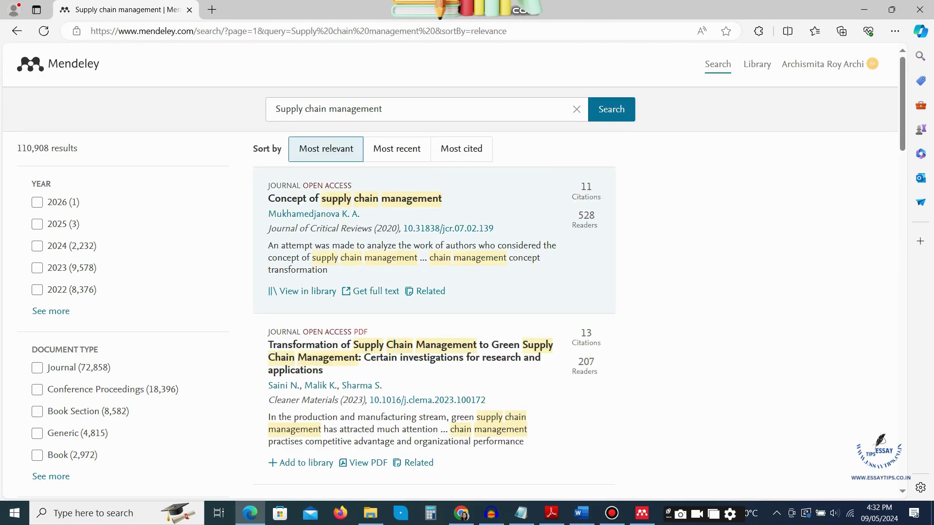
{"action": "scroll", "coordinate": [306, 306], "scroll_direction": "down", "scroll_amount": 3}
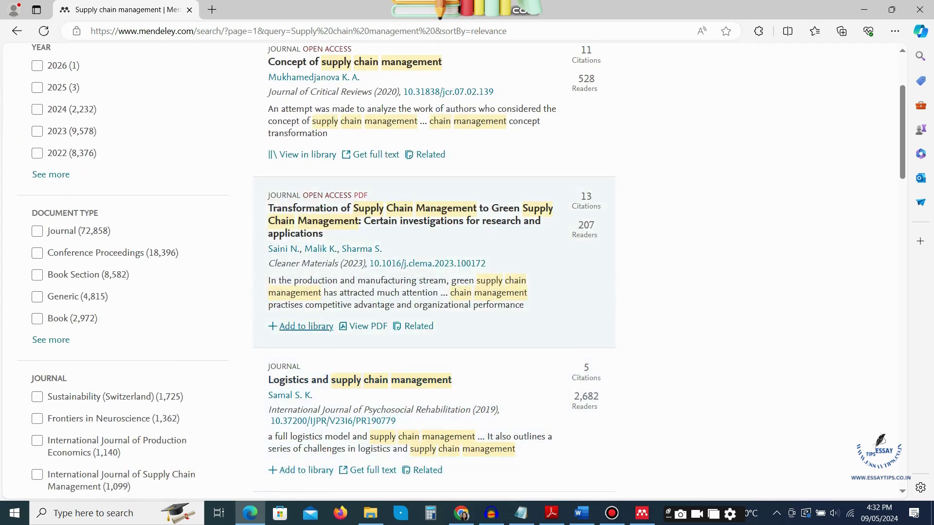
{"action": "left_click", "coordinate": [306, 326]}
{"action": "scroll", "coordinate": [306, 326], "scroll_direction": "down", "scroll_amount": 3}
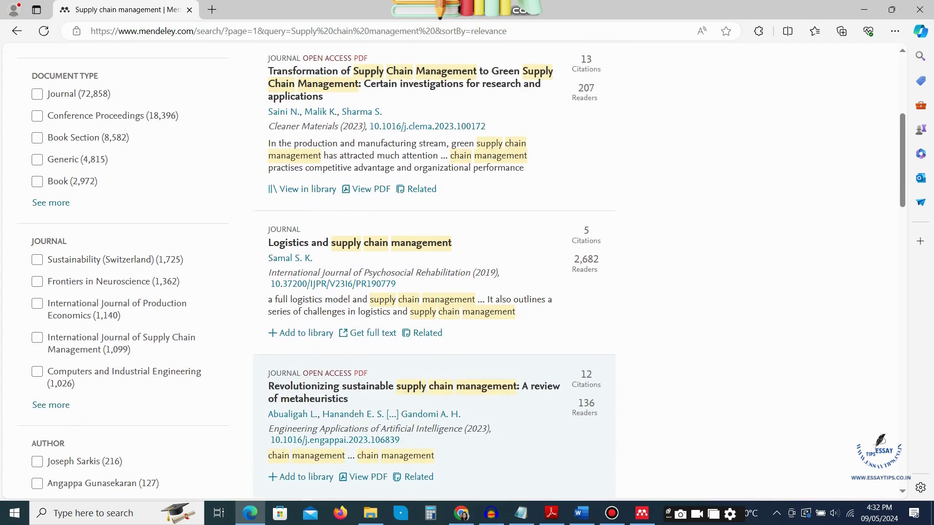
{"action": "left_click", "coordinate": [306, 332]}
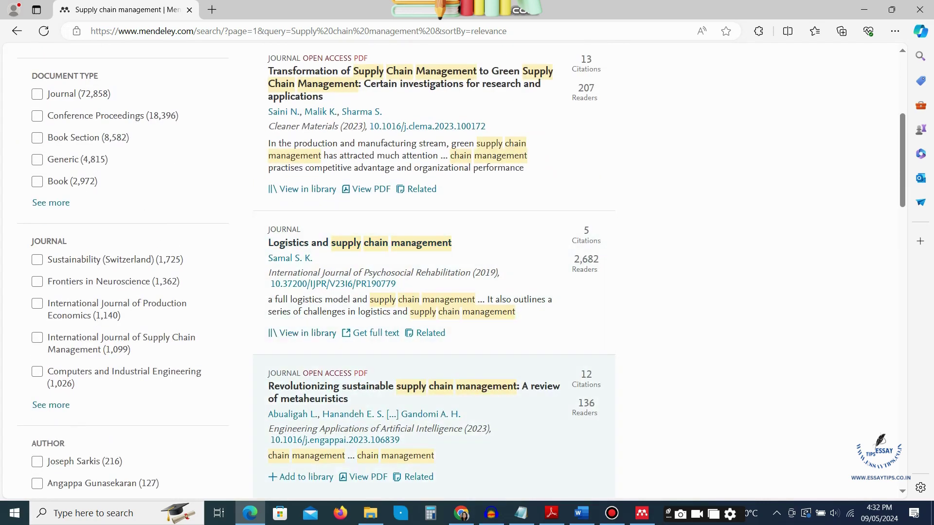
{"action": "scroll", "coordinate": [306, 340], "scroll_direction": "down", "scroll_amount": 3}
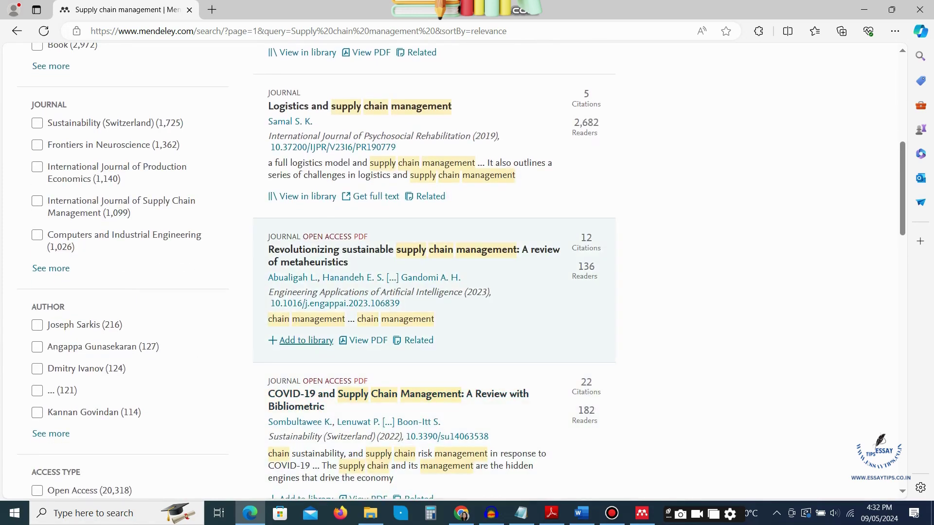
{"action": "left_click", "coordinate": [306, 340]}
Sort the results by most recent and add the articles on blockchain architecture adoption and on financial literacy in SMEs to the library.
{"action": "scroll", "coordinate": [306, 340], "scroll_direction": "up", "scroll_amount": 9}
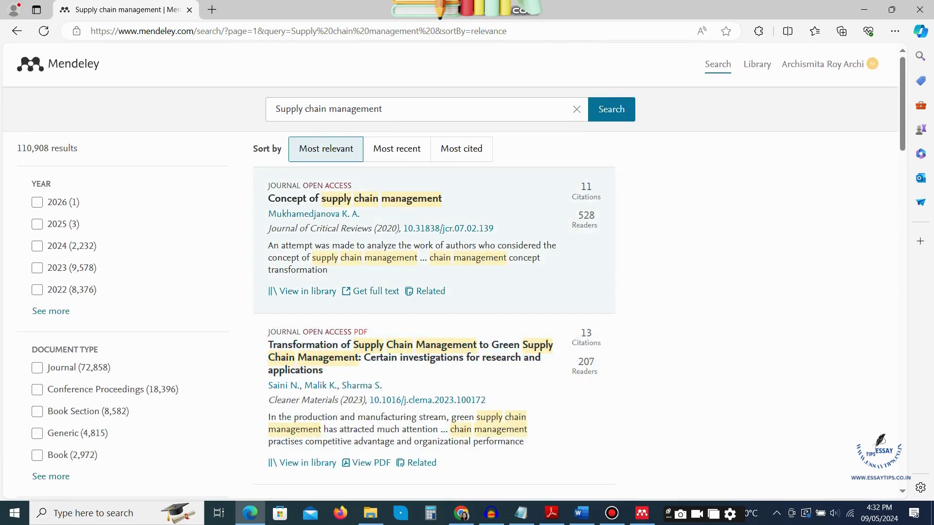
{"action": "left_click", "coordinate": [396, 148]}
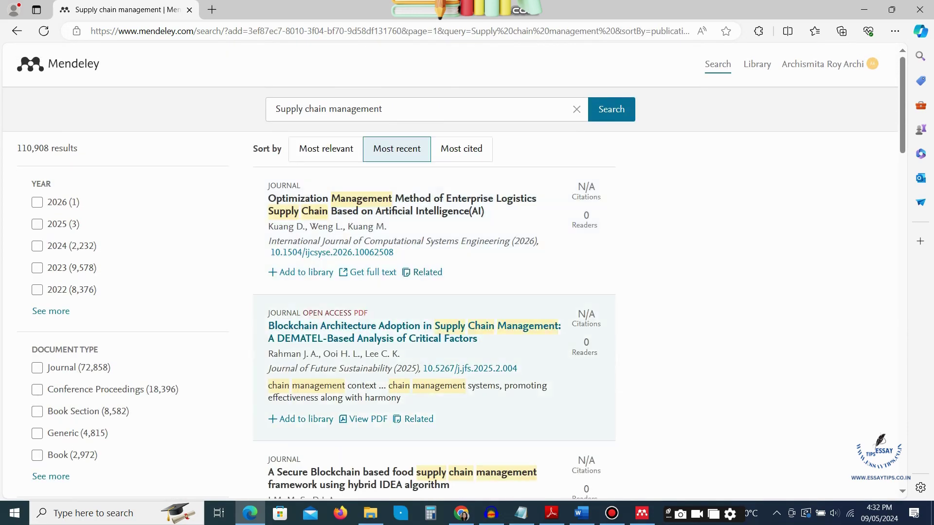
{"action": "left_click", "coordinate": [306, 419]}
{"action": "scroll", "coordinate": [306, 418], "scroll_direction": "down", "scroll_amount": 3}
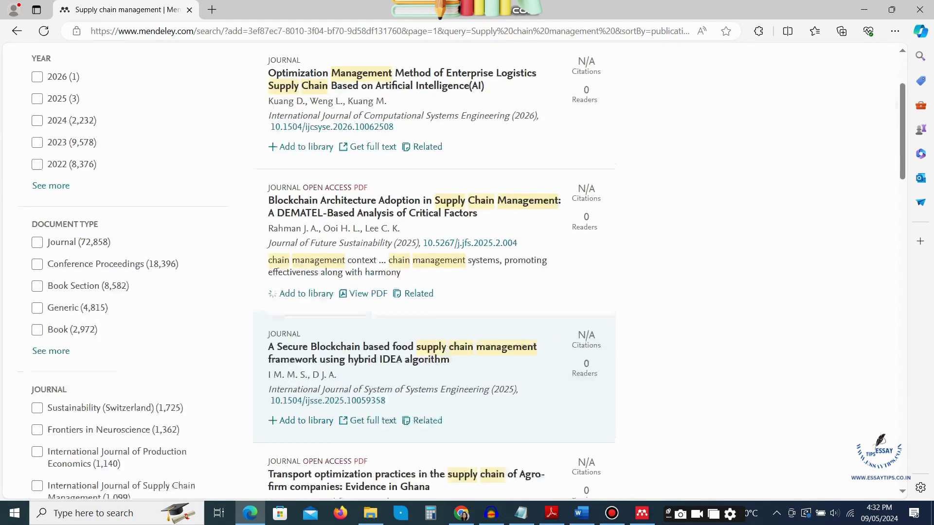
{"action": "scroll", "coordinate": [306, 411], "scroll_direction": "down", "scroll_amount": 8}
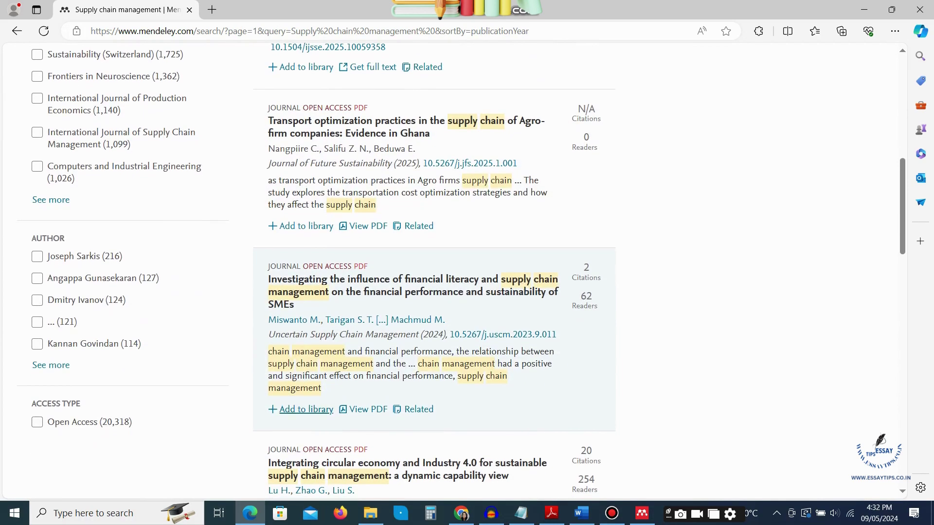
{"action": "left_click", "coordinate": [306, 409]}
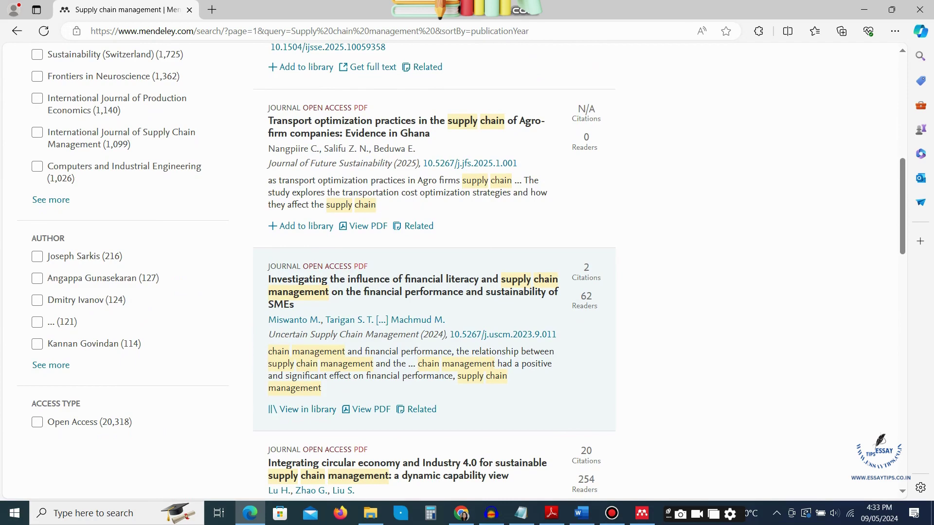
Switch to Mendeley Reference Manager and check the newly added articles under All References.
{"action": "scroll", "coordinate": [455, 270], "scroll_direction": "up", "scroll_amount": 10}
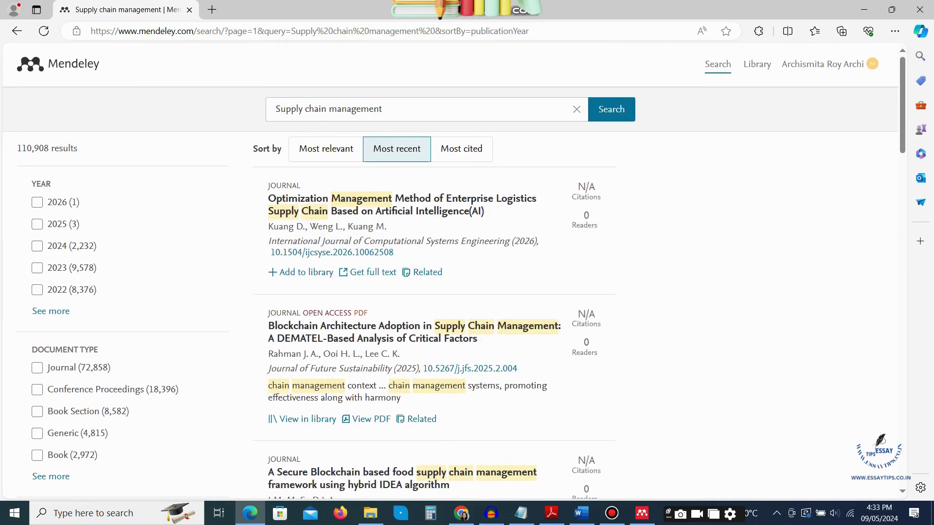
{"action": "left_click", "coordinate": [643, 513]}
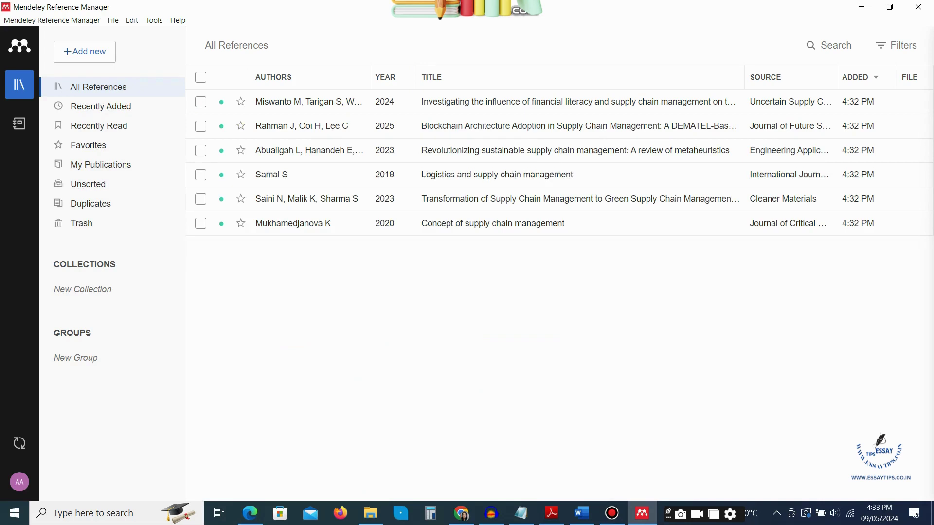
Switch to the Word document and insert a space before the full stop ending the first paragraph, keeping the cursor there.
{"action": "left_click", "coordinate": [581, 513]}
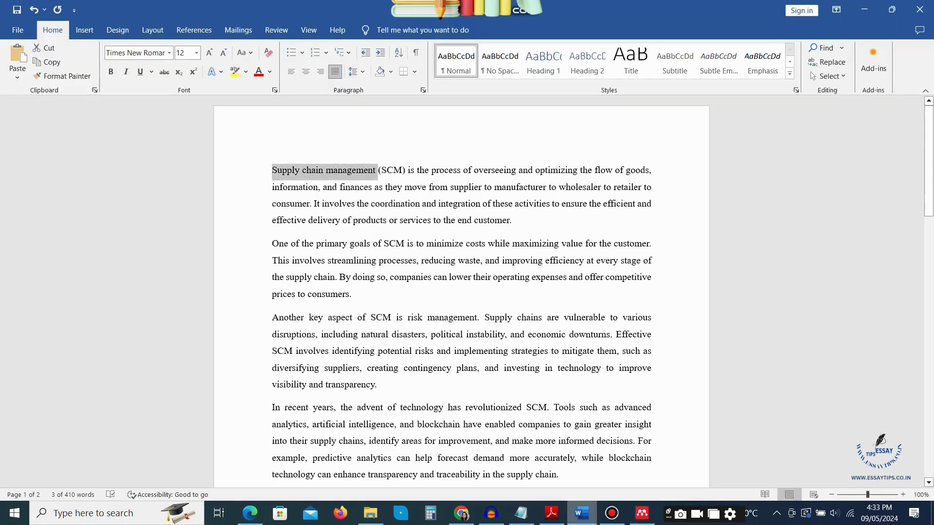
{"action": "left_click", "coordinate": [351, 293]}
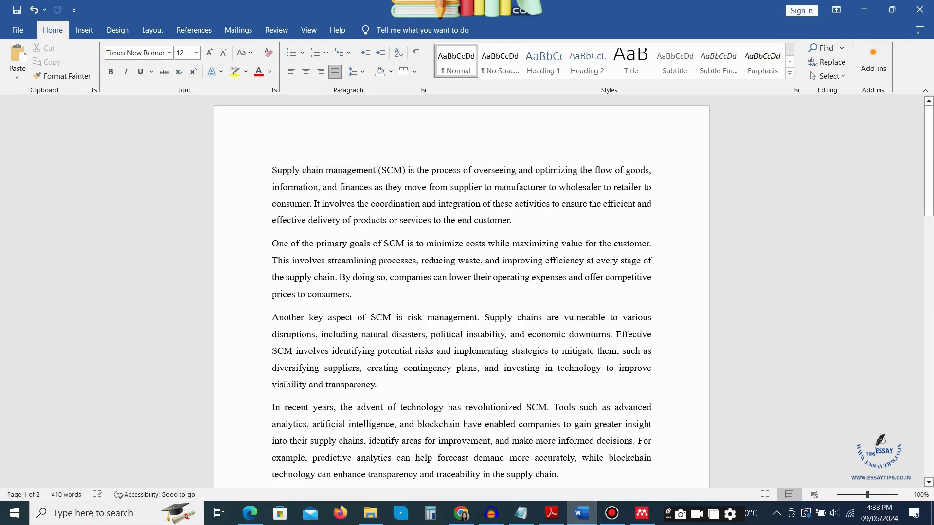
{"action": "left_click_drag", "start_coordinate": [272, 170], "coordinate": [509, 220]}
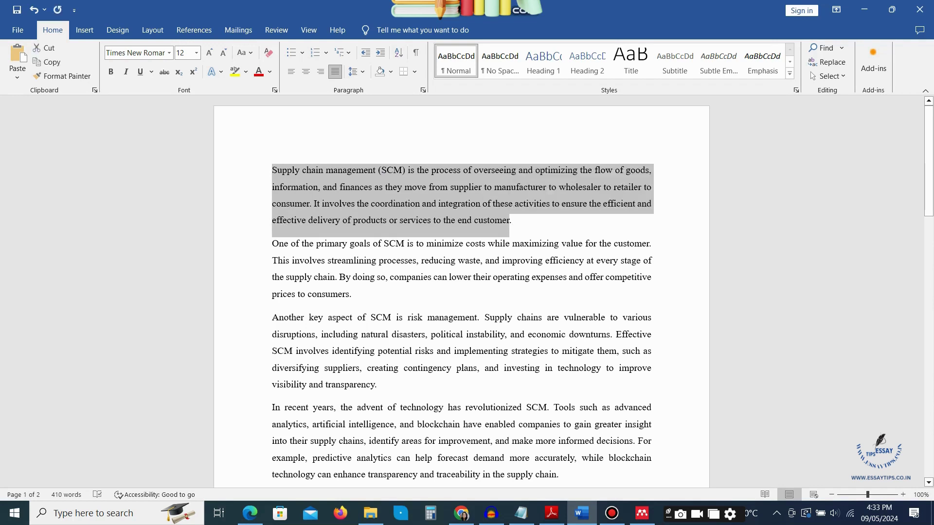
{"action": "left_click", "coordinate": [491, 220]}
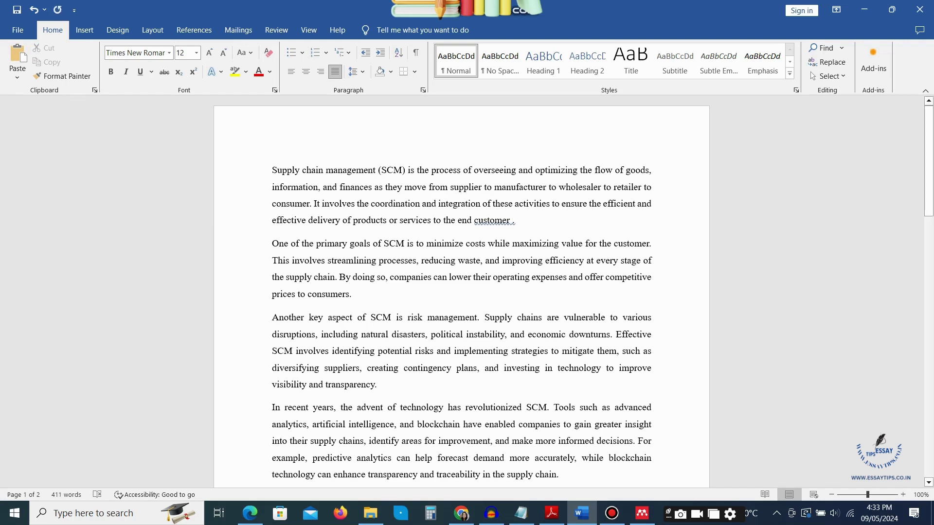
Launch the Mendeley Cite add-in and get started with it to load the reference library.
{"action": "left_click", "coordinate": [873, 63]}
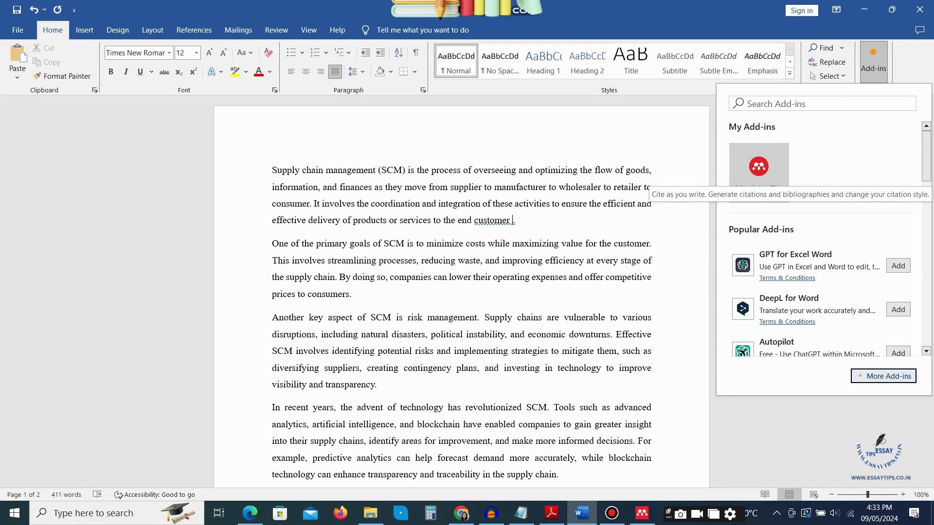
{"action": "left_click", "coordinate": [759, 168]}
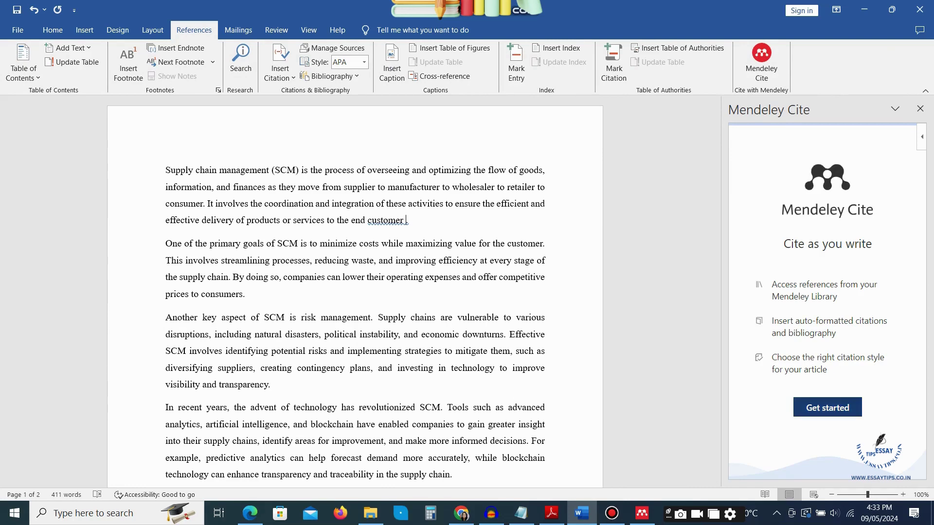
{"action": "left_click", "coordinate": [827, 408]}
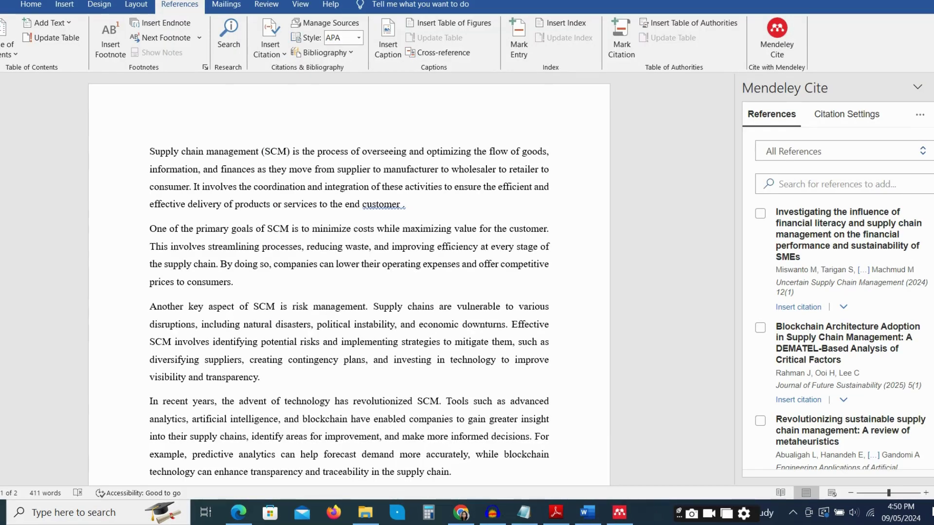
Look over the reference list and the citation settings in Mendeley Cite.
{"action": "left_click", "coordinate": [847, 113]}
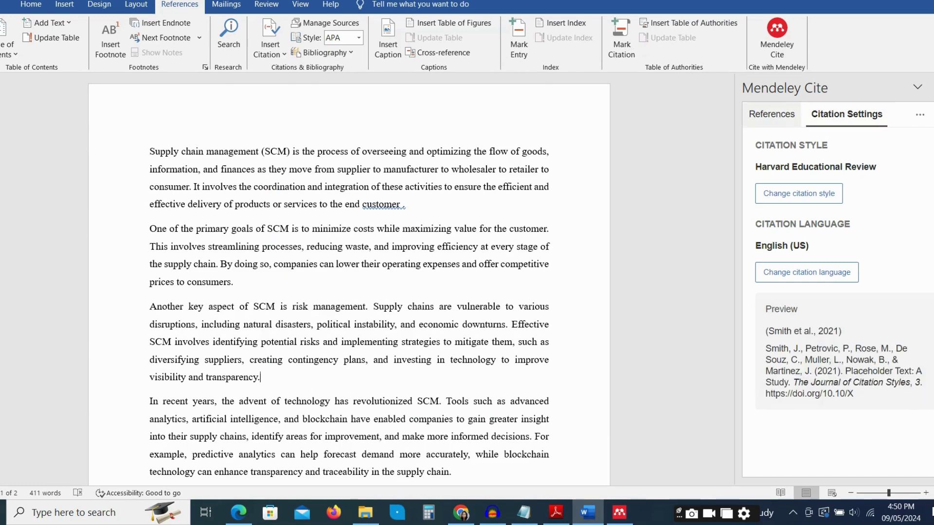
{"action": "left_click", "coordinate": [772, 114]}
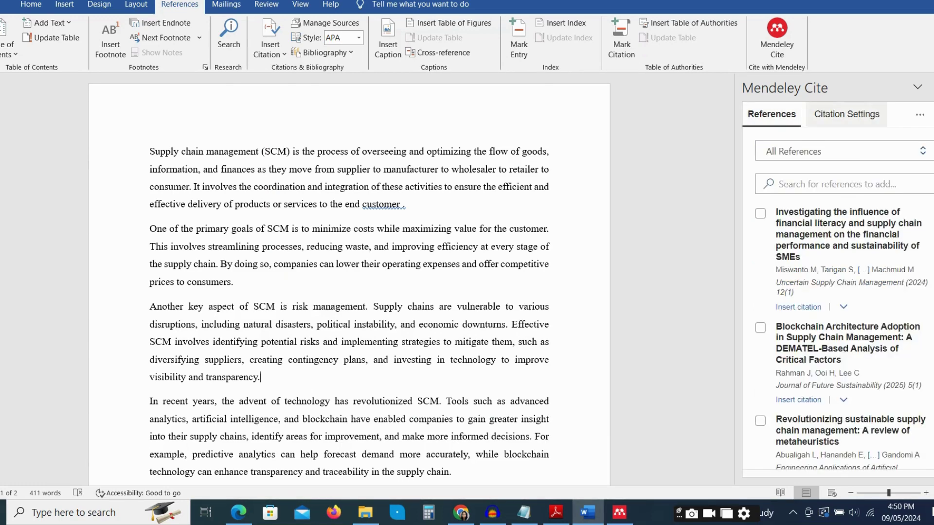
{"action": "left_click", "coordinate": [847, 114]}
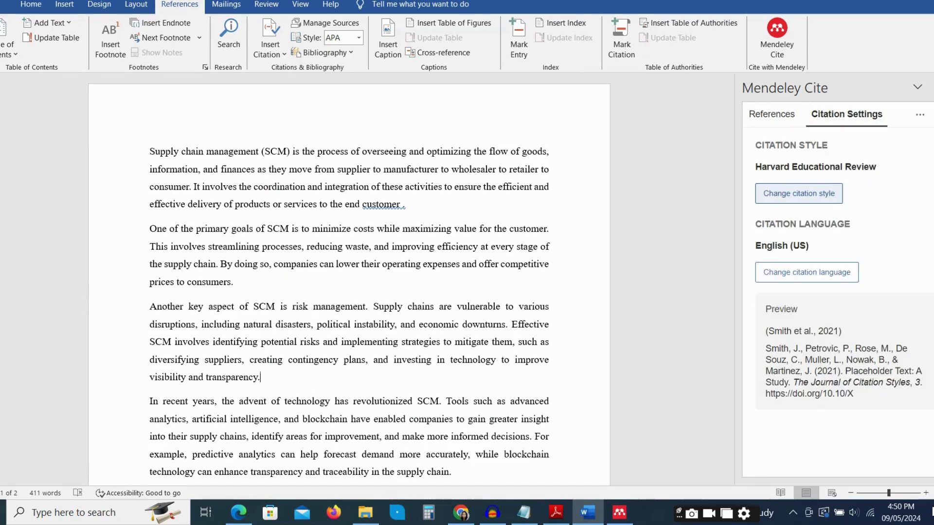
Open the list of citation styles, preview the IEEE style and look through the other available styles.
{"action": "left_click", "coordinate": [798, 193]}
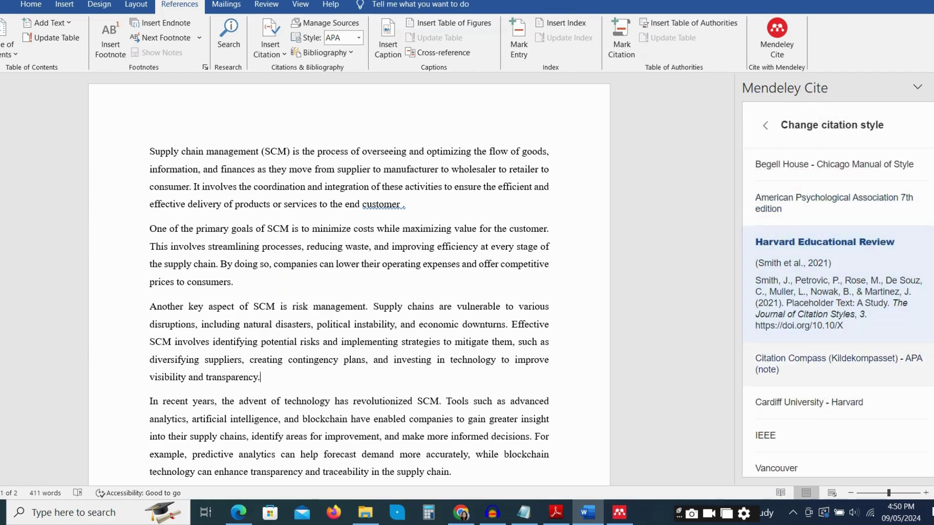
{"action": "scroll", "coordinate": [836, 292], "scroll_direction": "down", "scroll_amount": 2}
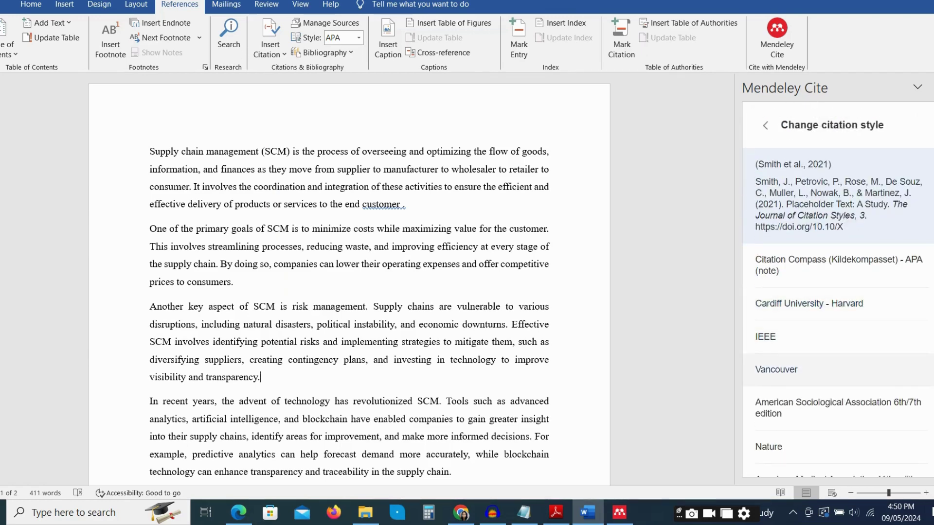
{"action": "left_click", "coordinate": [782, 369]}
{"action": "left_click", "coordinate": [766, 252]}
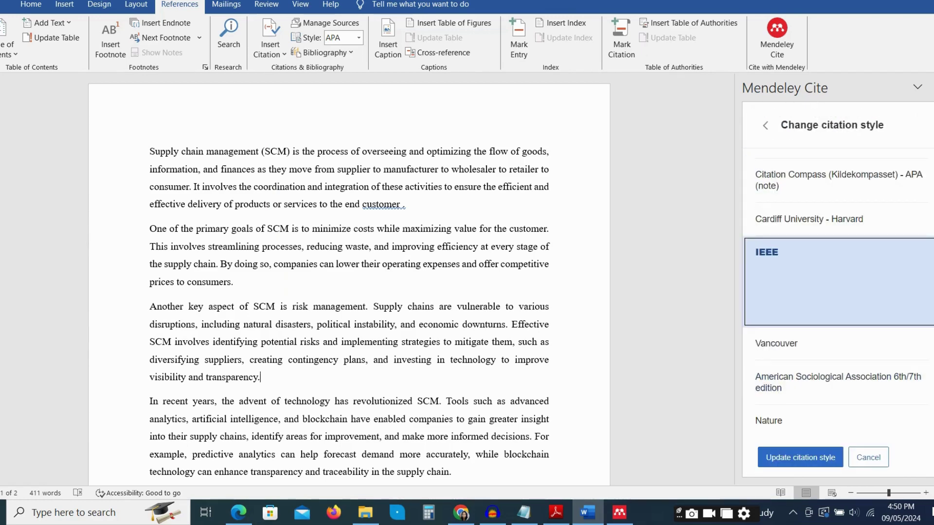
{"action": "scroll", "coordinate": [837, 292], "scroll_direction": "up", "scroll_amount": 2}
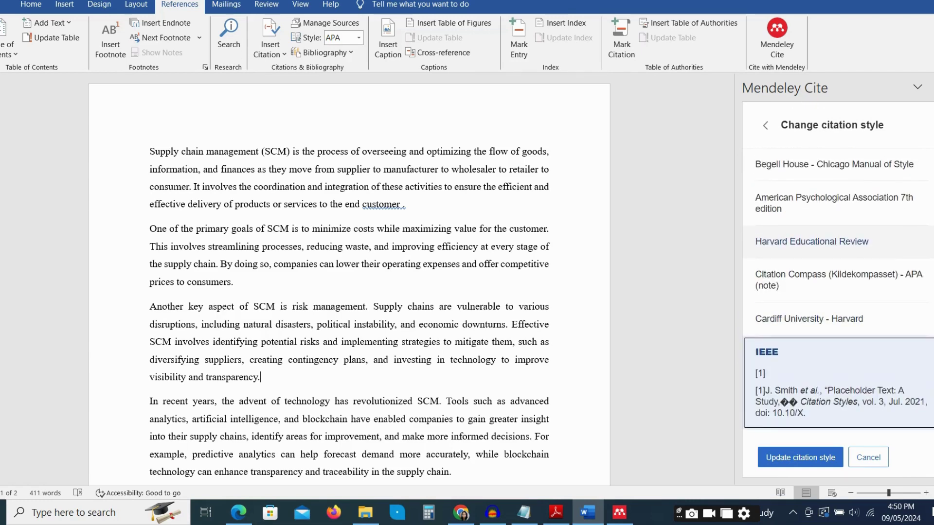
{"action": "scroll", "coordinate": [837, 292], "scroll_direction": "down", "scroll_amount": 5}
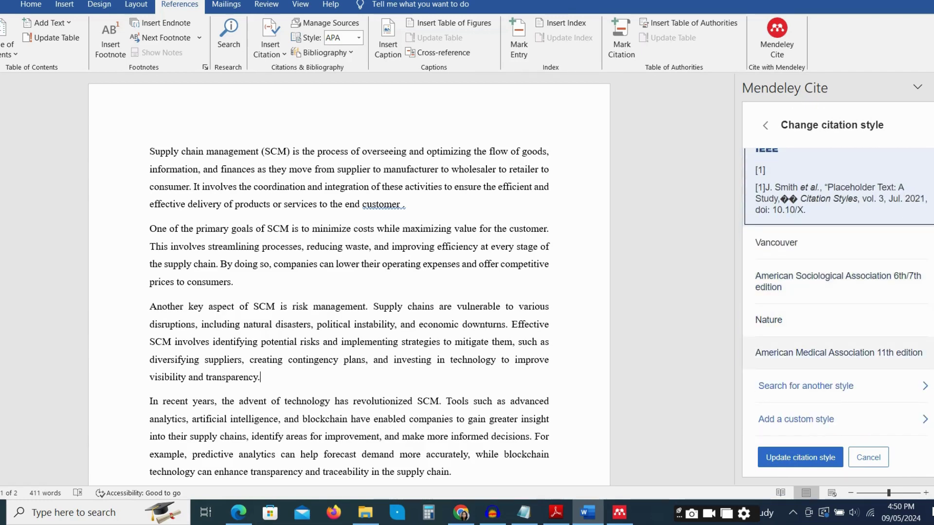
Search online for another citation style with the term "Harvard".
{"action": "left_click", "coordinate": [805, 386]}
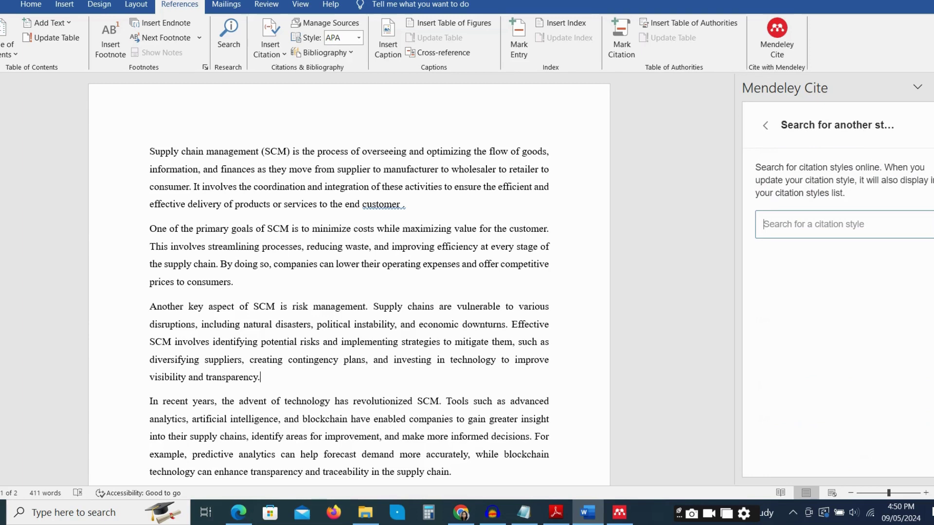
{"action": "type", "text": "Har"}
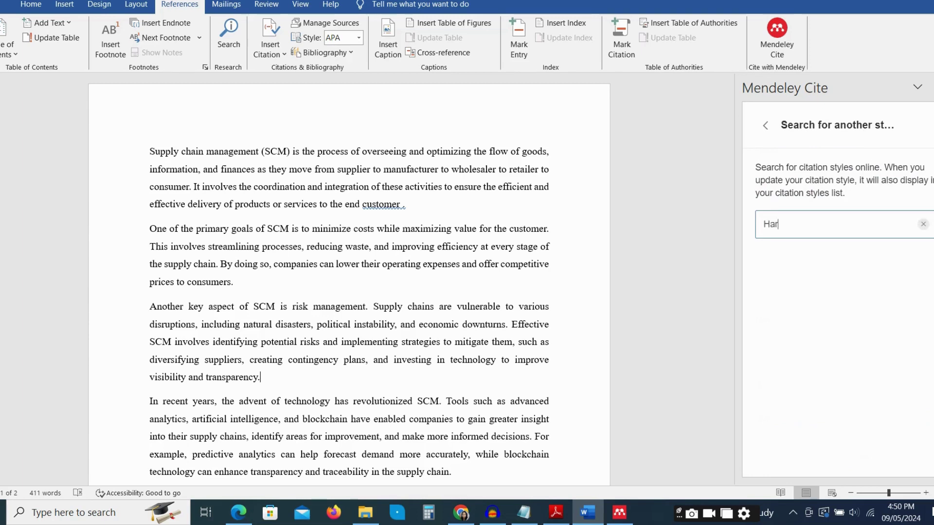
{"action": "type", "text": "vard"}
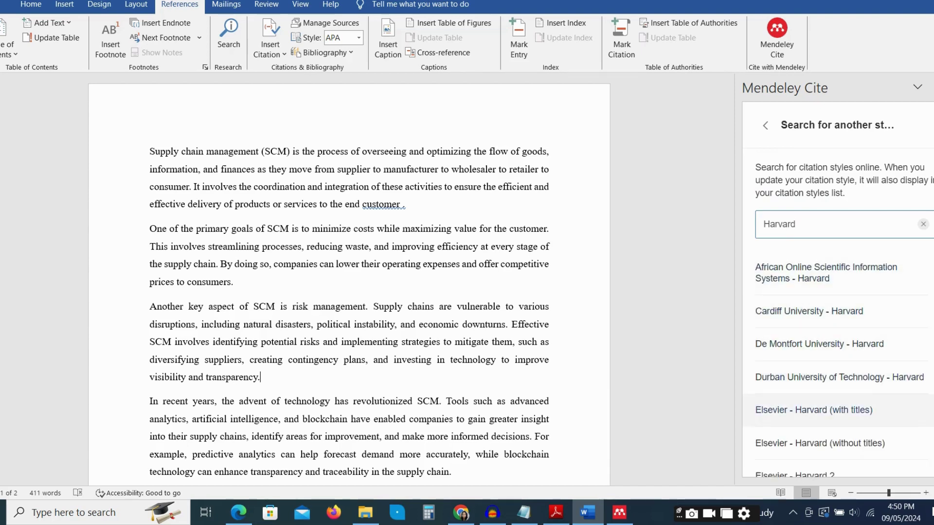
Change the citation style to "Durban University of Technology - Harvard".
{"action": "left_click", "coordinate": [840, 378]}
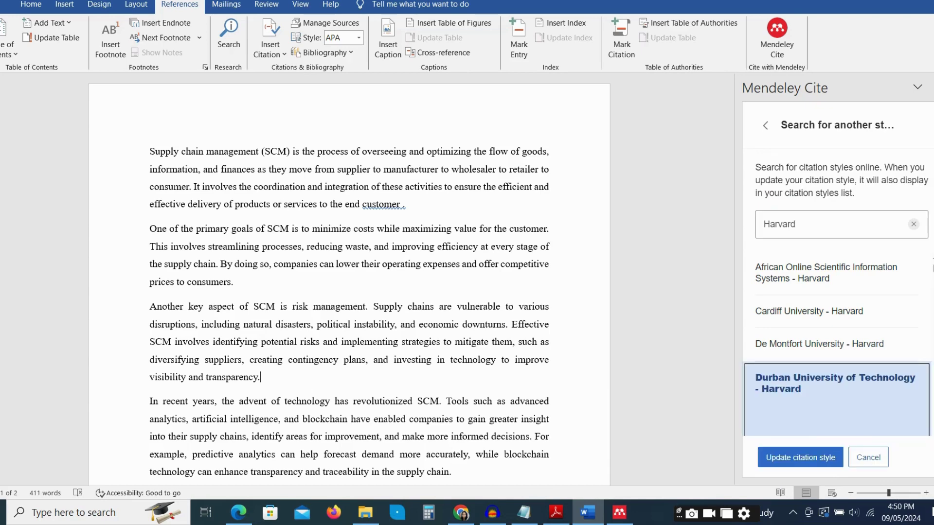
{"action": "left_click", "coordinate": [800, 457]}
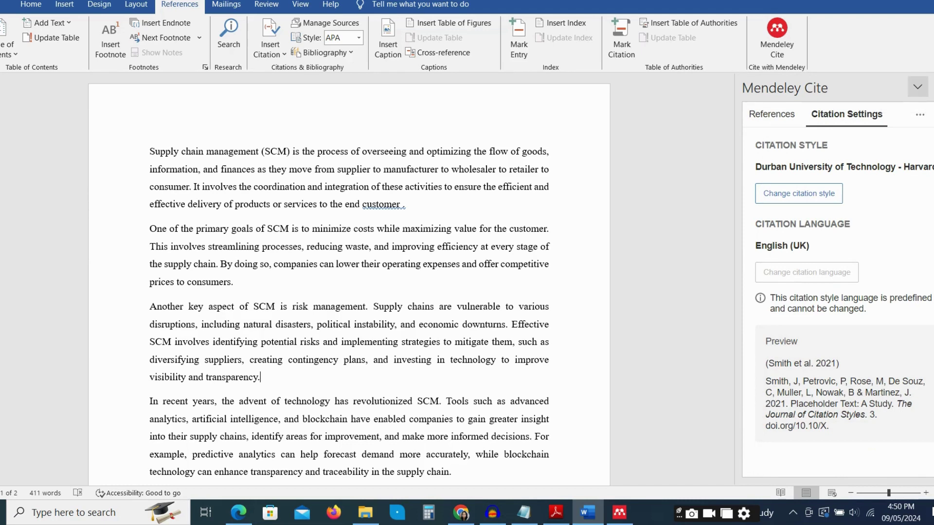
Cite the 2024 article on financial literacy and SME sustainability at the end of the first paragraph, before the full stop, and check its author names.
{"action": "left_click", "coordinate": [401, 204]}
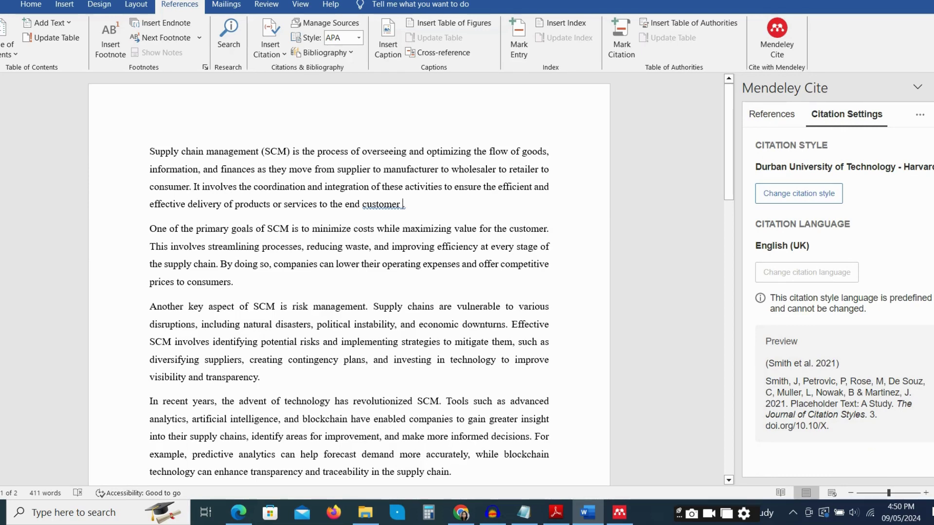
{"action": "left_click", "coordinate": [771, 114]}
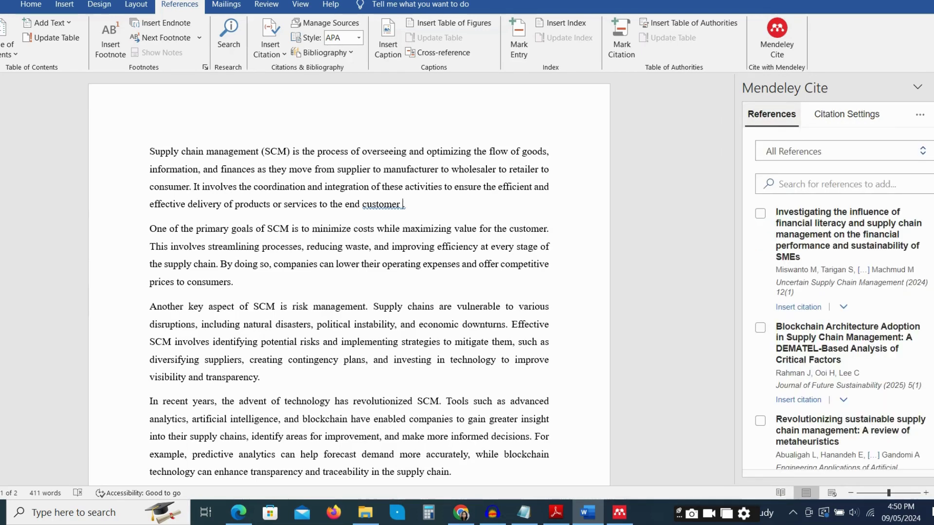
{"action": "left_click", "coordinate": [760, 214]}
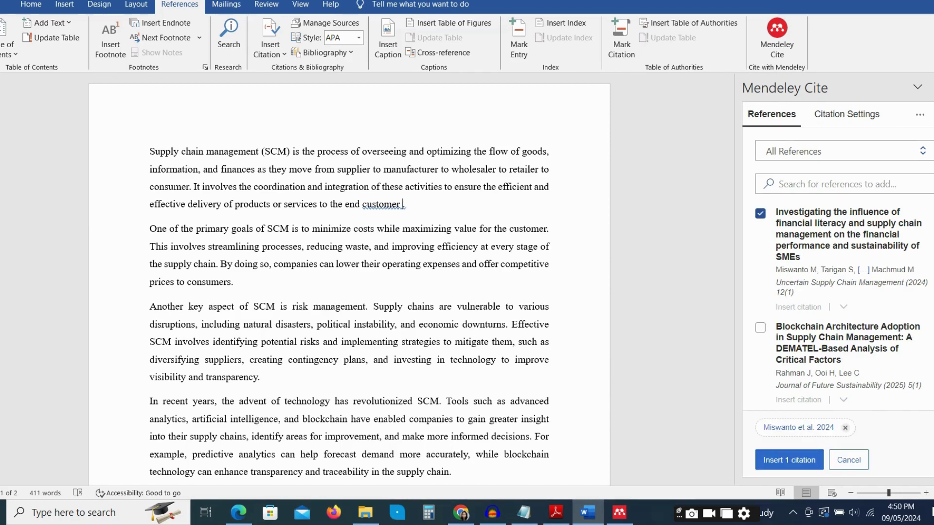
{"action": "left_click", "coordinate": [789, 460]}
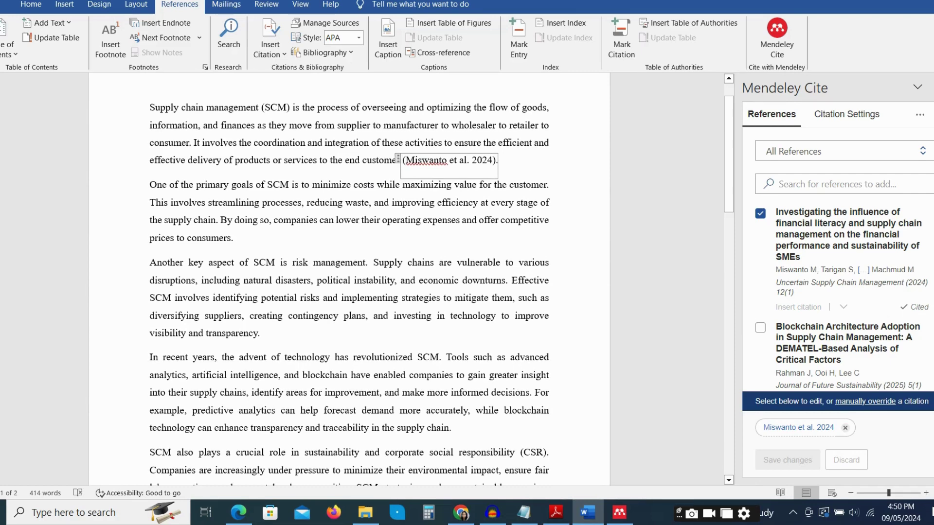
{"action": "left_click_drag", "start_coordinate": [406, 161], "coordinate": [495, 160]}
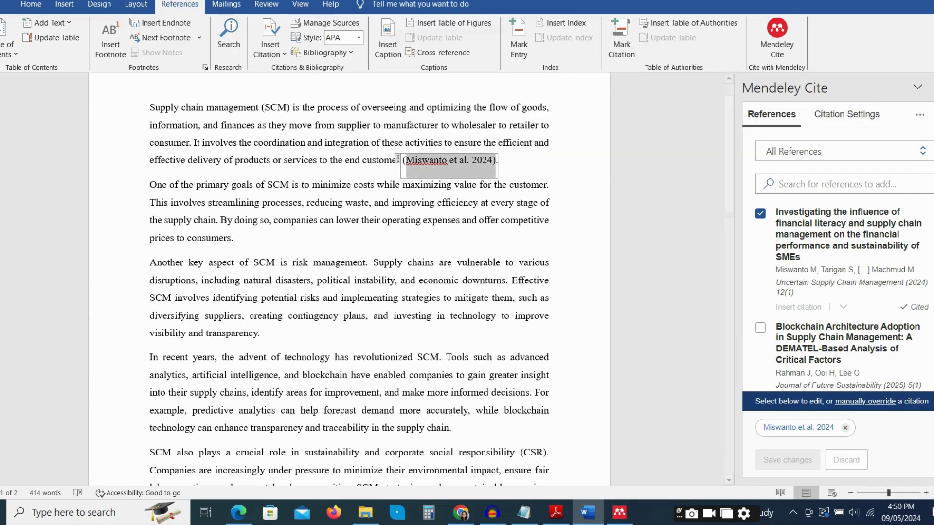
{"action": "left_click_drag", "start_coordinate": [776, 269], "coordinate": [858, 269]}
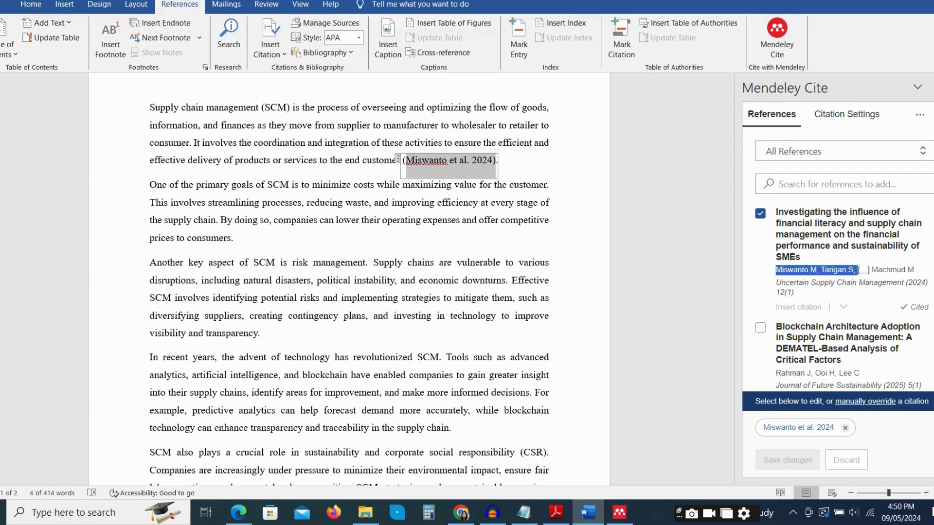
{"action": "left_click", "coordinate": [439, 185]}
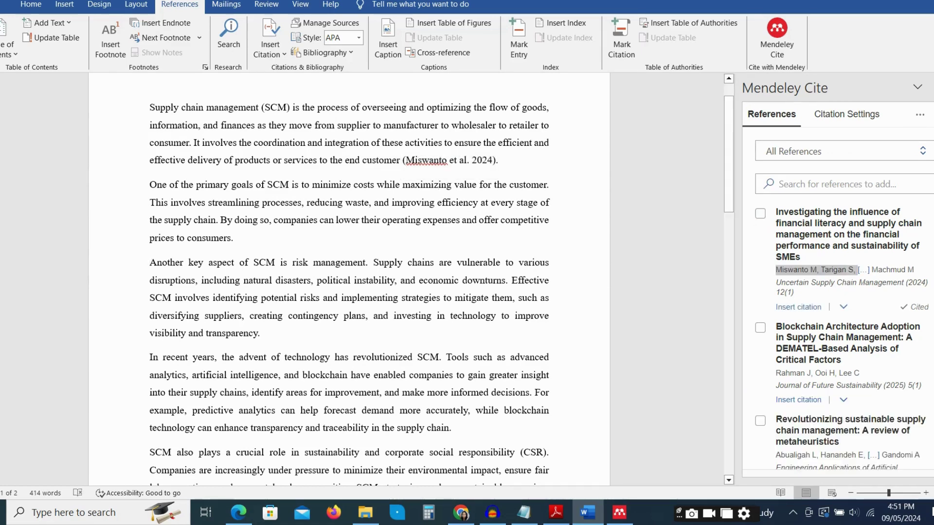
Cite "Blockchain Architecture Adoption in Supply Chain Management" at the start of the third paragraph, followed by a space.
{"action": "left_click", "coordinate": [150, 263]}
{"action": "left_click", "coordinate": [761, 328]}
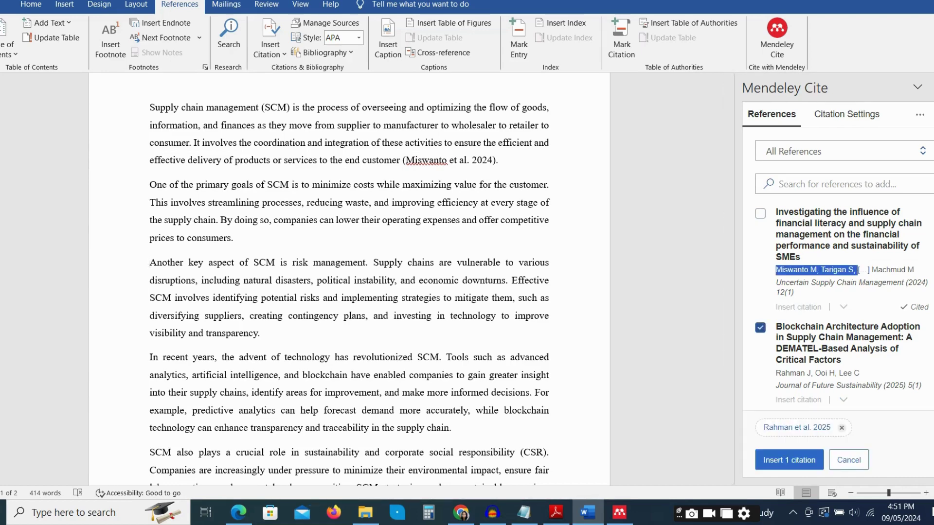
{"action": "left_click", "coordinate": [789, 460]}
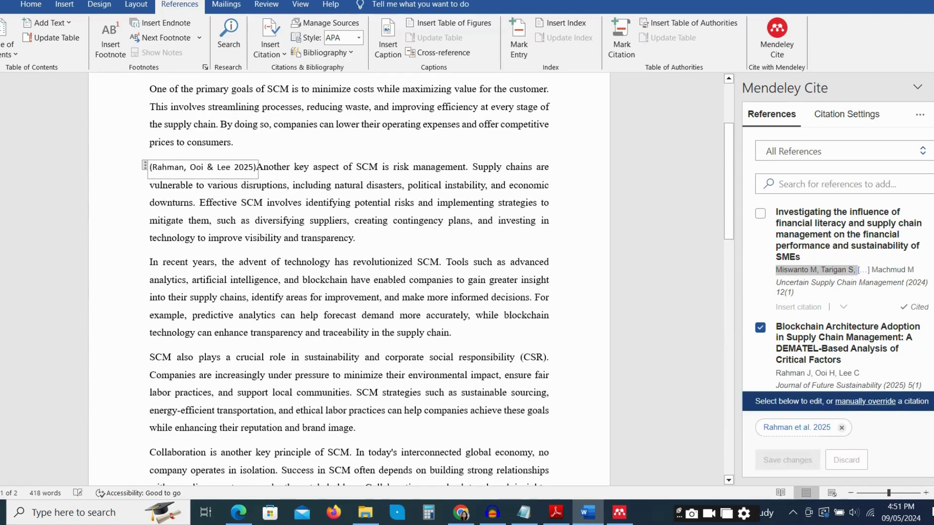
{"action": "scroll", "coordinate": [349, 280], "scroll_direction": "up", "scroll_amount": 1}
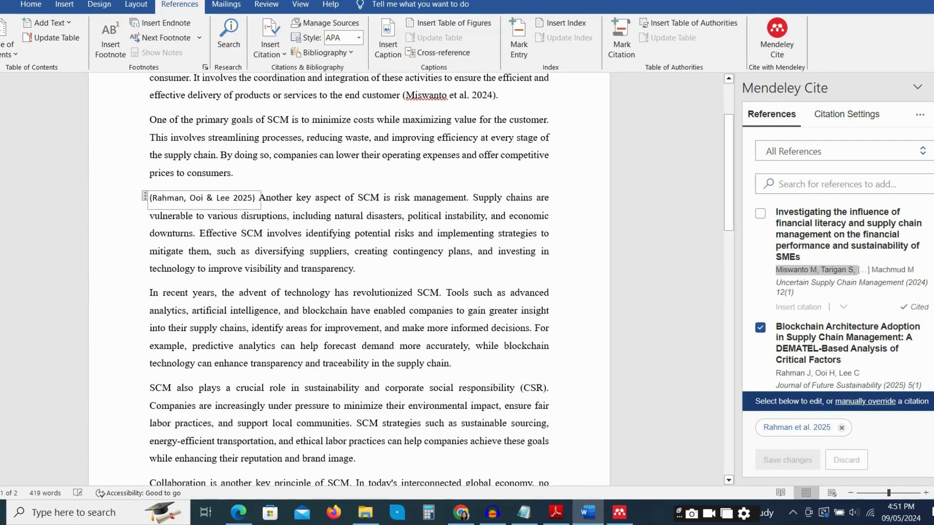
Add the word "Suggested" after the citation opening the third paragraph and change "Another" to lowercase "another".
{"action": "key", "text": "Right"}
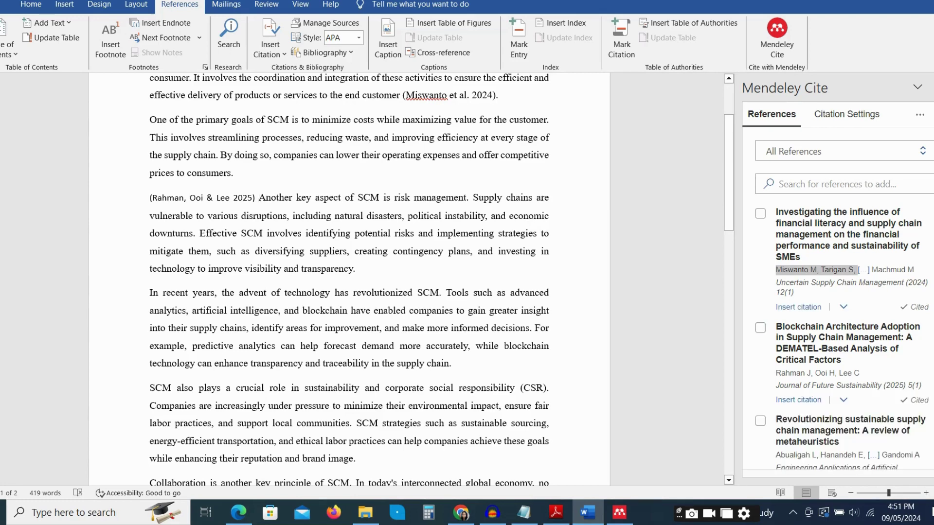
{"action": "key", "text": "Left"}
{"action": "key", "text": "Right"}
{"action": "type", "text": "Sugges"}
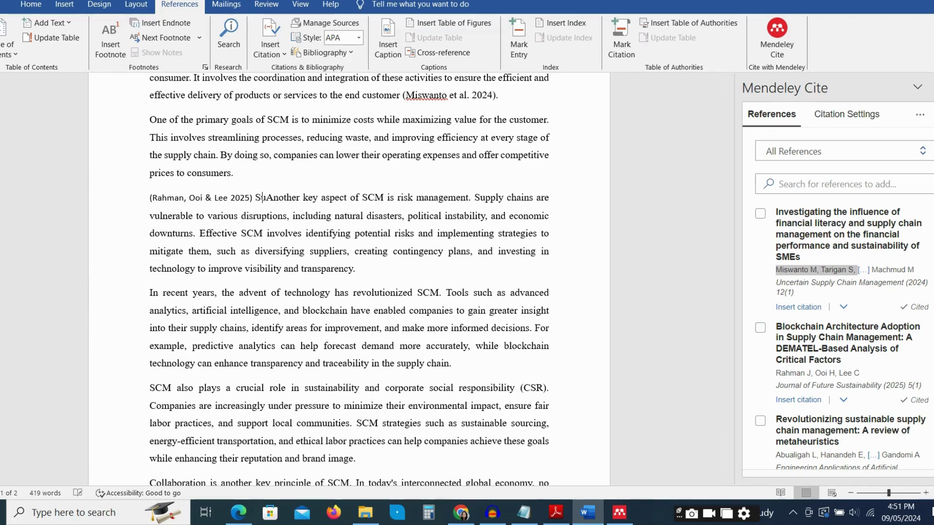
{"action": "type", "text": "ted"}
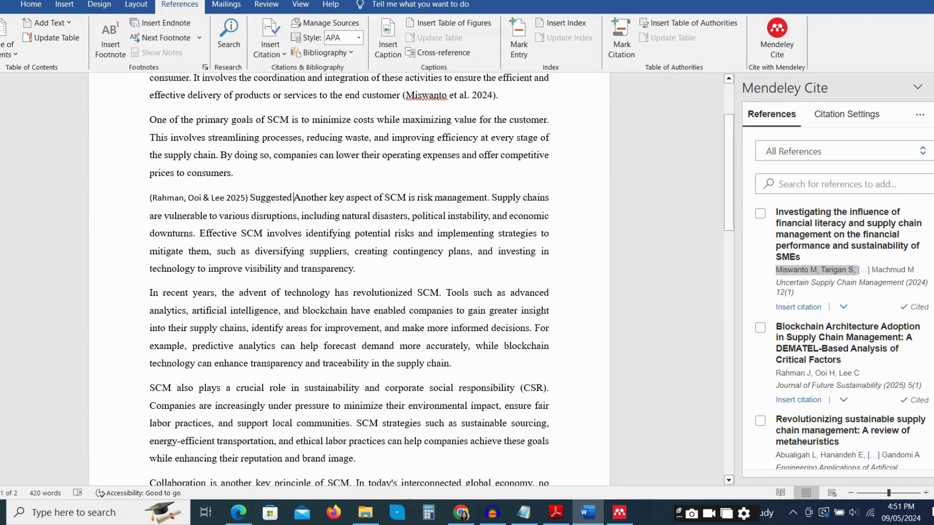
{"action": "key", "text": "BackSpace"}
{"action": "type", "text": "a"}
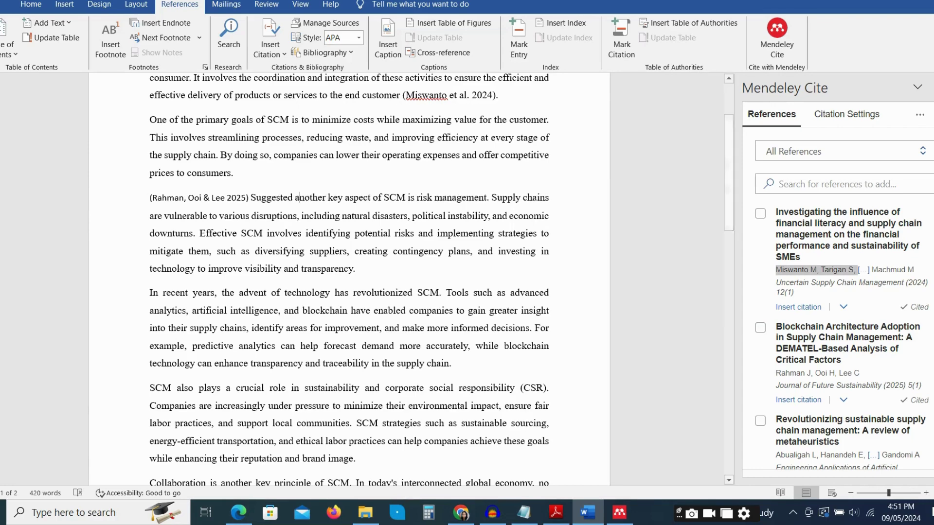
Look over the cited paragraphs, the reference list and the available collections in Mendeley Cite, keeping All References selected.
{"action": "scroll", "coordinate": [350, 277], "scroll_direction": "up", "scroll_amount": 2}
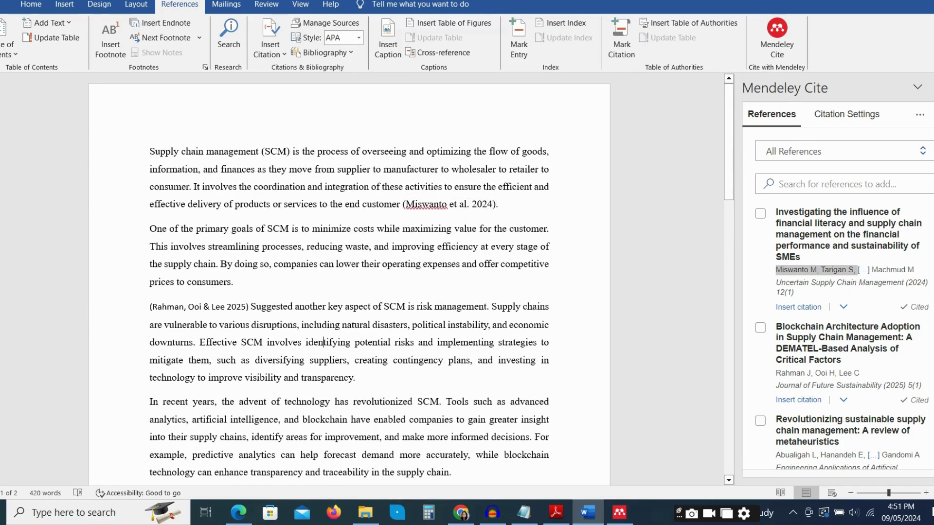
{"action": "scroll", "coordinate": [349, 280], "scroll_direction": "down", "scroll_amount": 1}
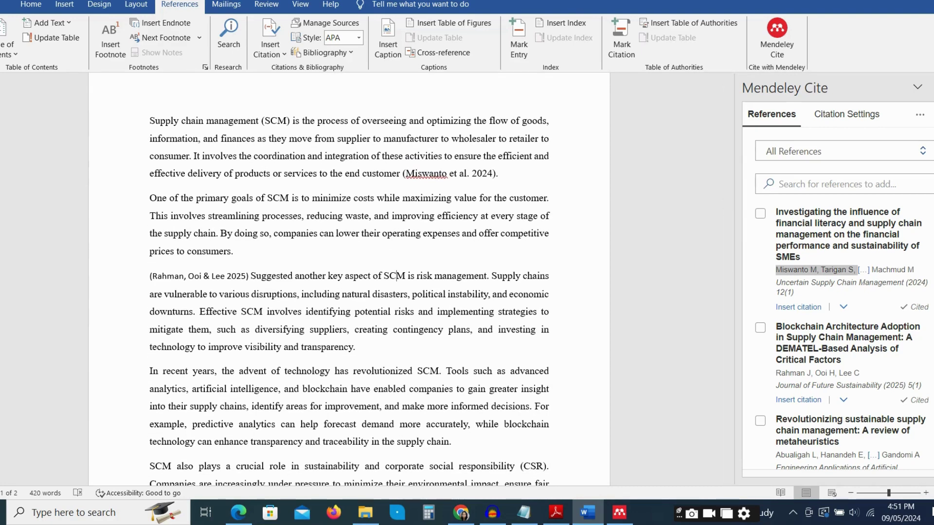
{"action": "scroll", "coordinate": [837, 340], "scroll_direction": "down", "scroll_amount": 6}
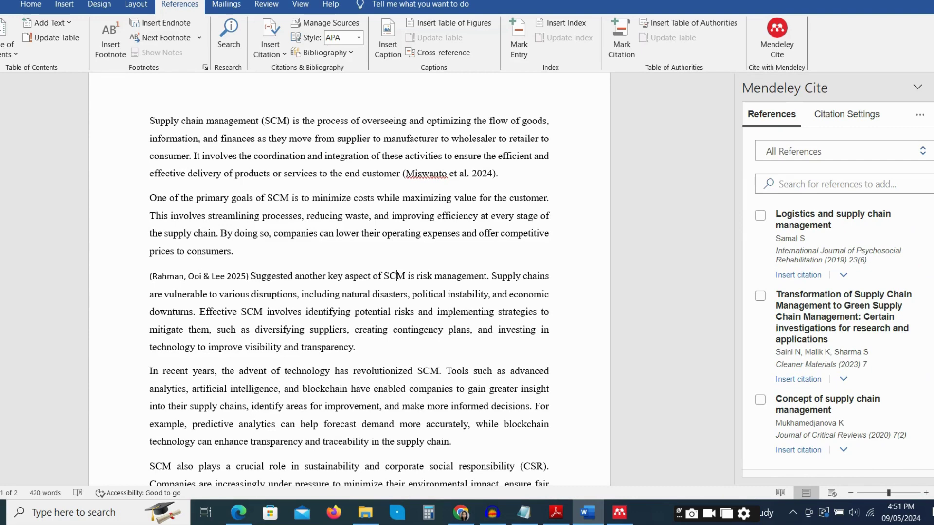
{"action": "scroll", "coordinate": [837, 340], "scroll_direction": "up", "scroll_amount": 6}
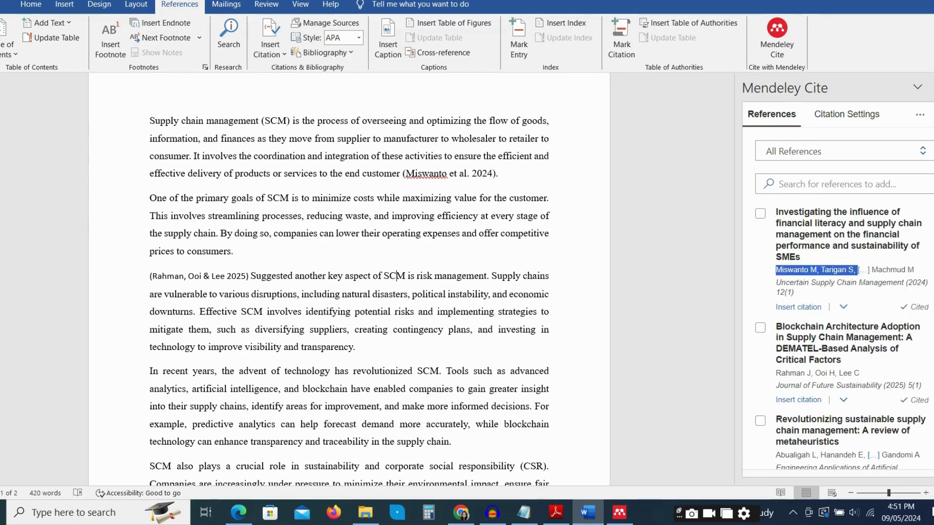
{"action": "left_click", "coordinate": [842, 151]}
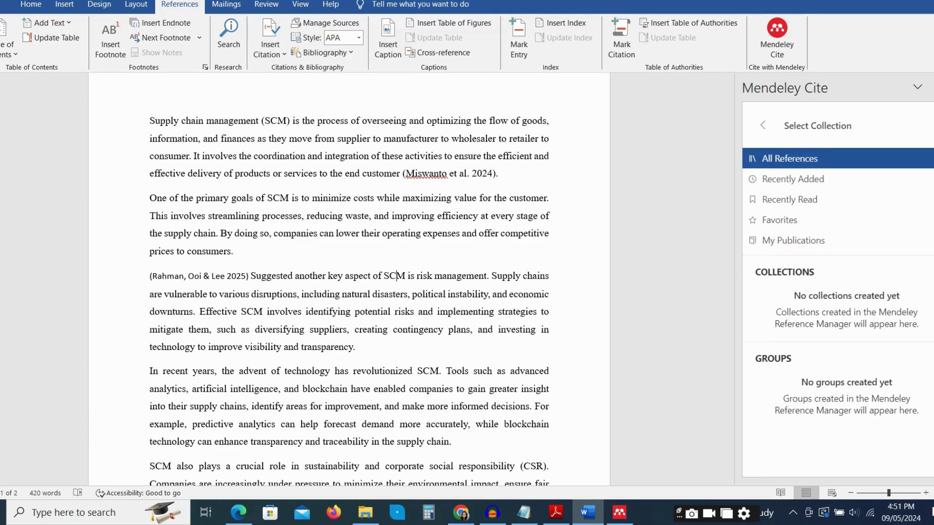
{"action": "left_click", "coordinate": [817, 158]}
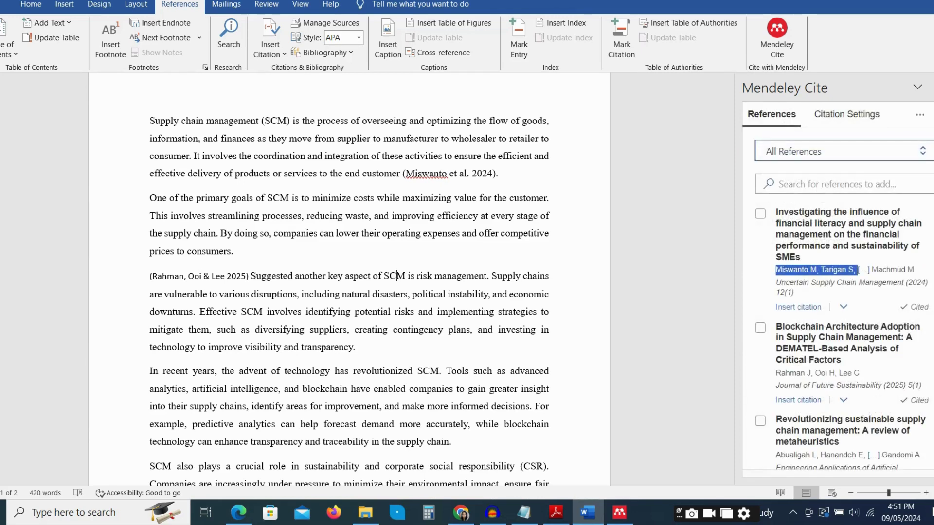
{"action": "scroll", "coordinate": [843, 337], "scroll_direction": "down", "scroll_amount": 2}
{"action": "scroll", "coordinate": [360, 311], "scroll_direction": "down", "scroll_amount": 1}
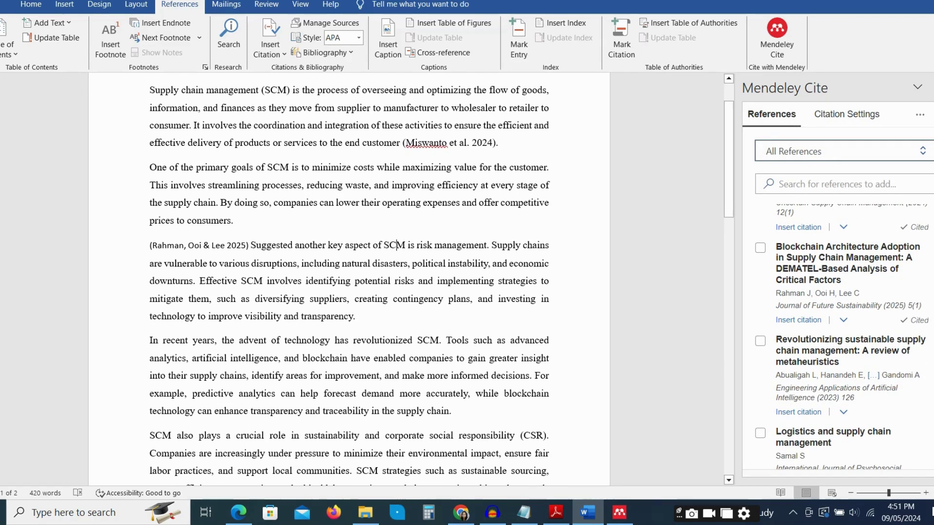
Cite "Logistics and supply chain management" at the end of the fourth paragraph, about technology in SCM, before the full stop.
{"action": "left_click", "coordinate": [357, 316]}
{"action": "scroll", "coordinate": [360, 291], "scroll_direction": "down", "scroll_amount": 2}
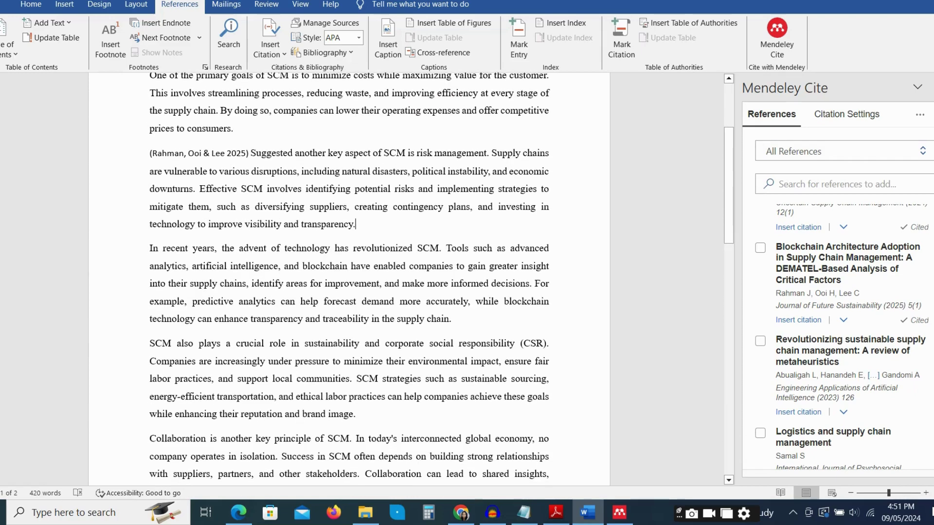
{"action": "scroll", "coordinate": [841, 336], "scroll_direction": "down", "scroll_amount": 4}
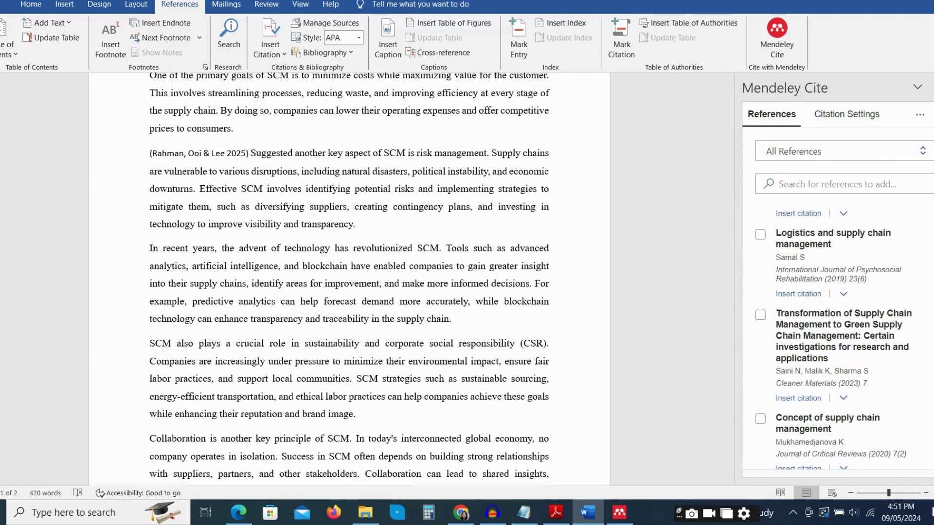
{"action": "left_click", "coordinate": [761, 235]}
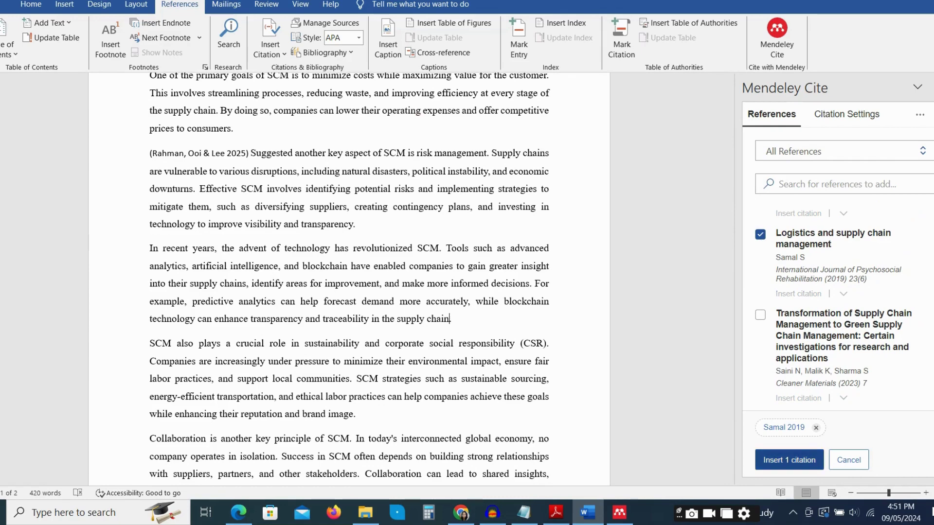
{"action": "left_click", "coordinate": [789, 459]}
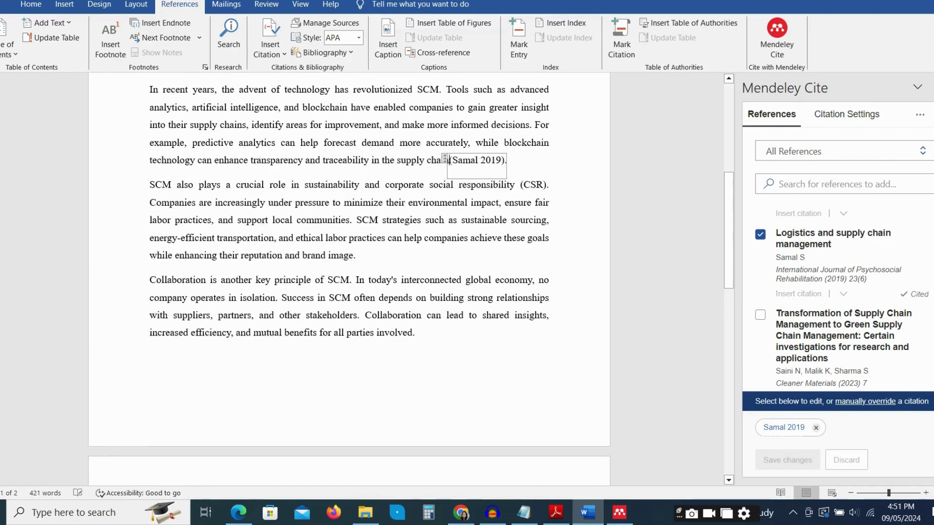
Cite "Concept of supply chain management" at the end of the corporate social responsibility paragraph, before the full stop.
{"action": "scroll", "coordinate": [448, 183], "scroll_direction": "up", "scroll_amount": 1}
{"action": "left_click", "coordinate": [355, 286]}
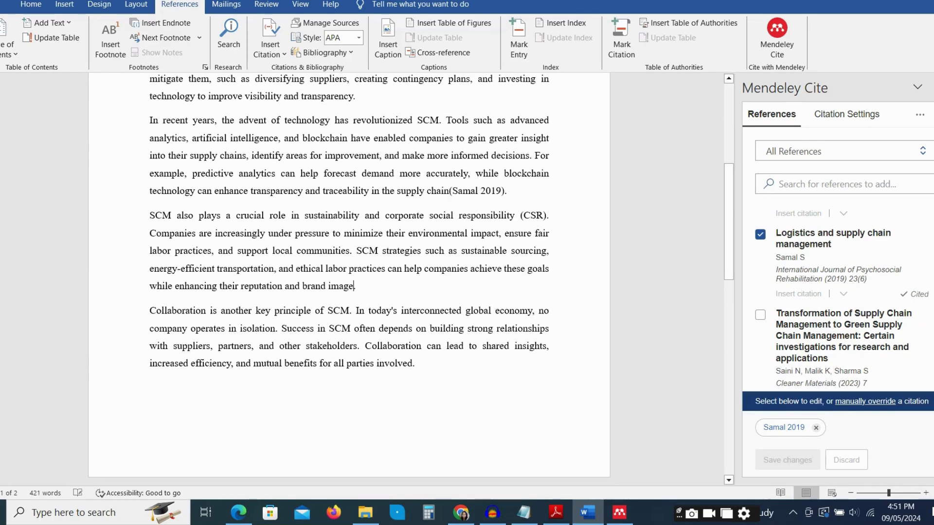
{"action": "left_click", "coordinate": [760, 400]}
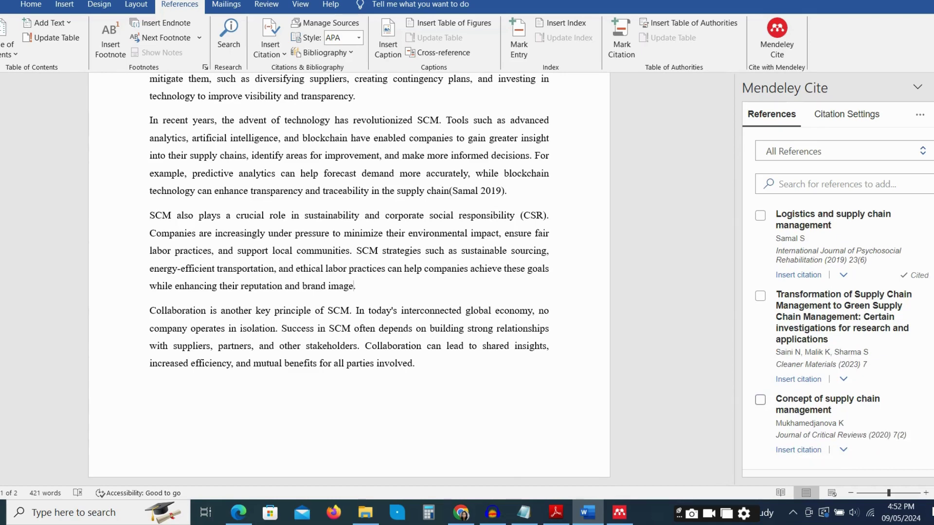
{"action": "left_click", "coordinate": [789, 460]}
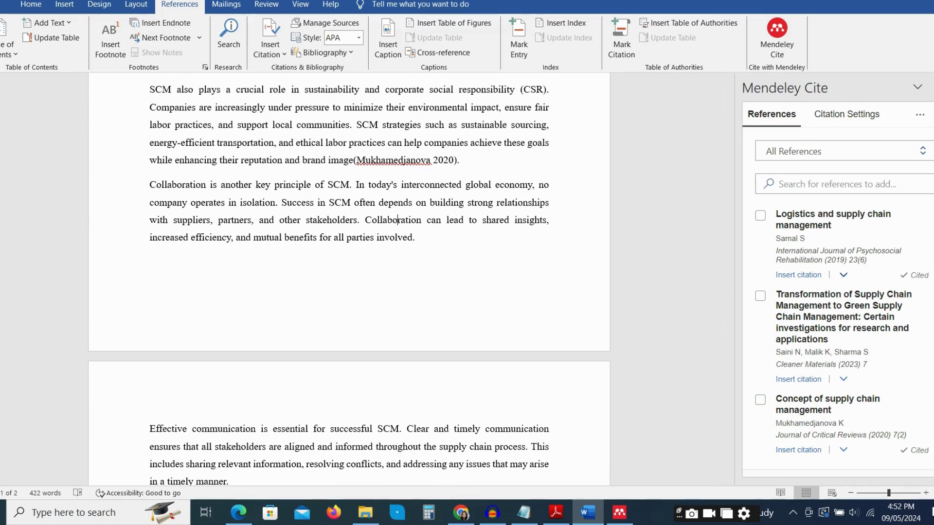
{"action": "left_click", "coordinate": [843, 275]}
{"action": "left_click", "coordinate": [918, 86]}
{"action": "key", "text": "Escape"}
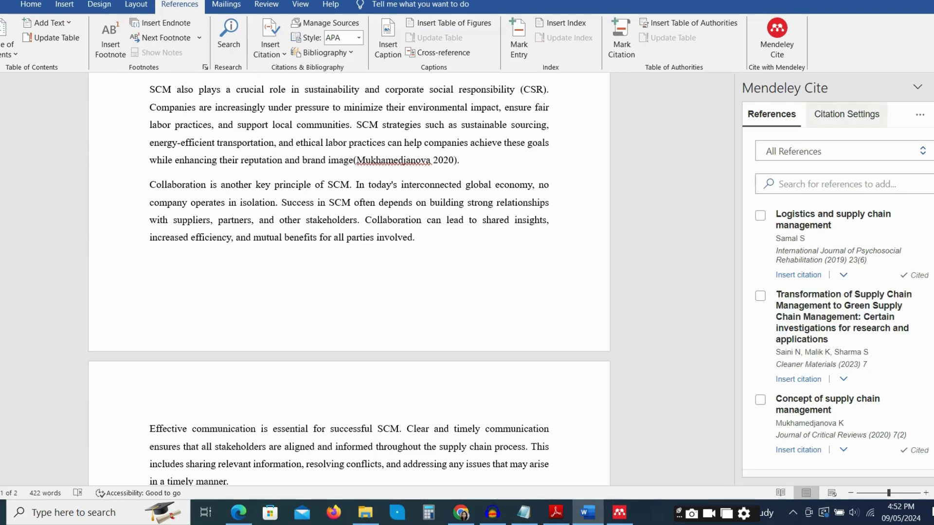
Start a new page after the conclusion paragraph and insert the Mendeley bibliography there.
{"action": "left_click", "coordinate": [920, 115]}
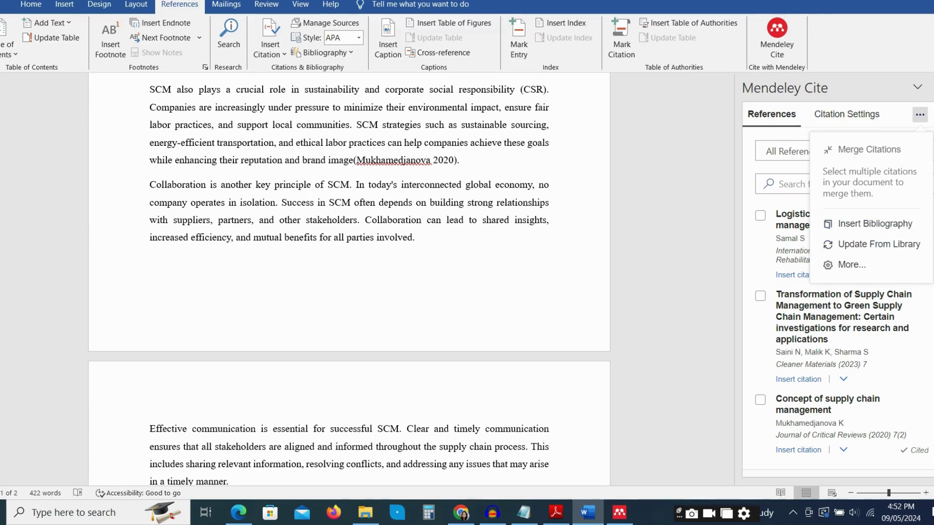
{"action": "key", "text": "ctrl+End"}
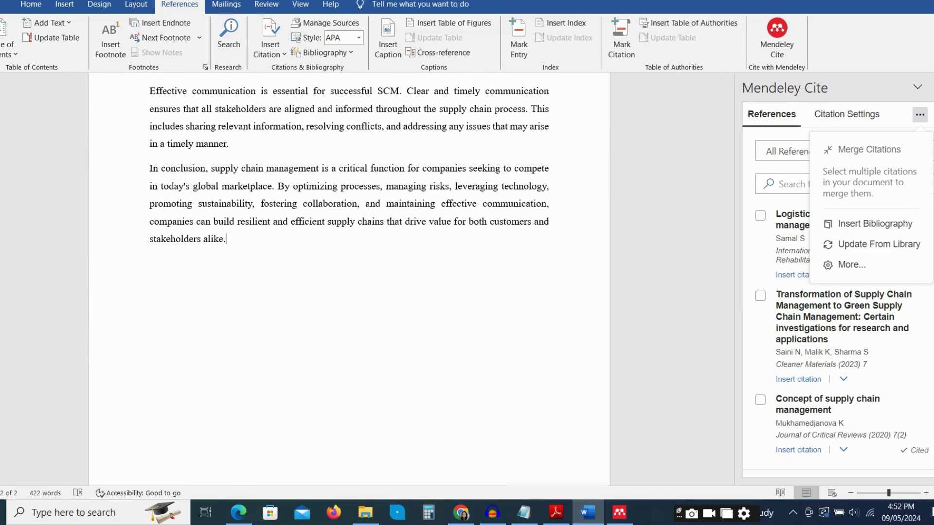
{"action": "scroll", "coordinate": [349, 278], "scroll_direction": "down", "scroll_amount": 5}
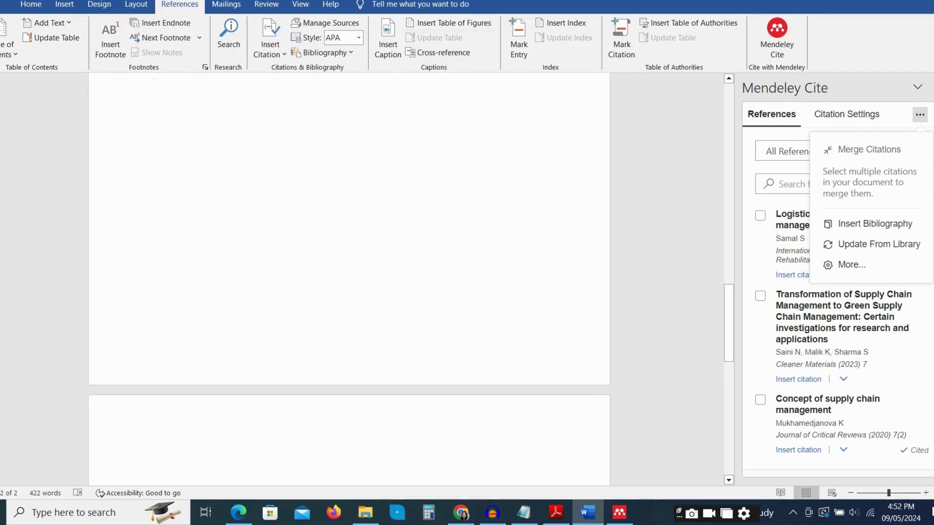
{"action": "key", "text": "ctrl+Return"}
{"action": "left_click", "coordinate": [875, 223]}
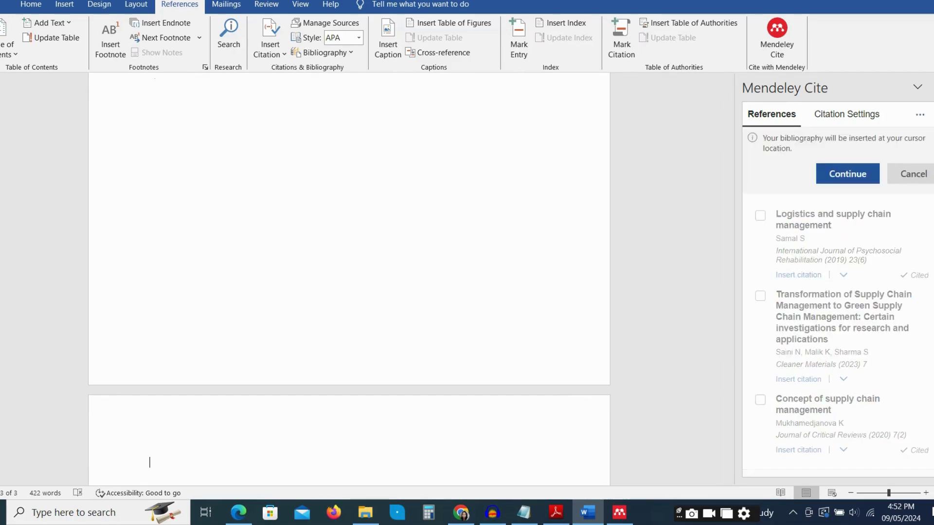
{"action": "left_click", "coordinate": [848, 174]}
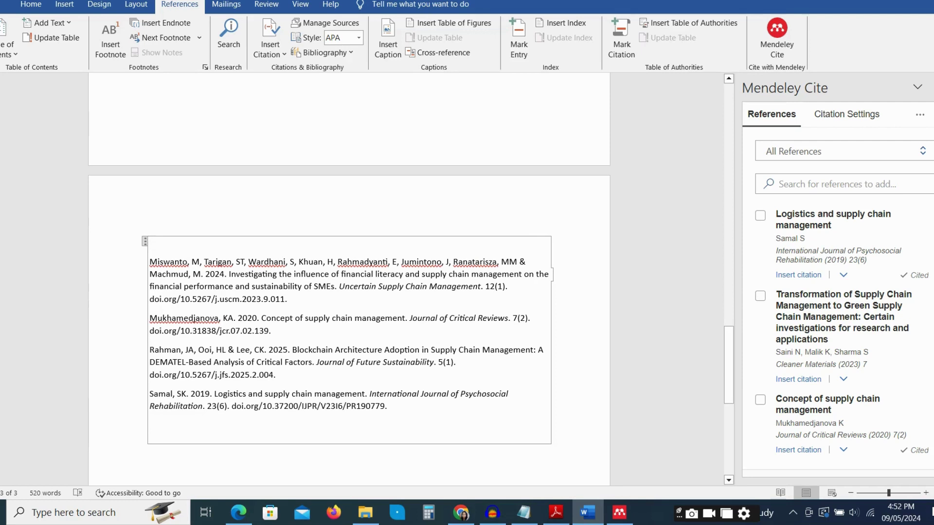
Add the heading "References:" on the line above the first bibliography entry.
{"action": "type", "text": "Refere"}
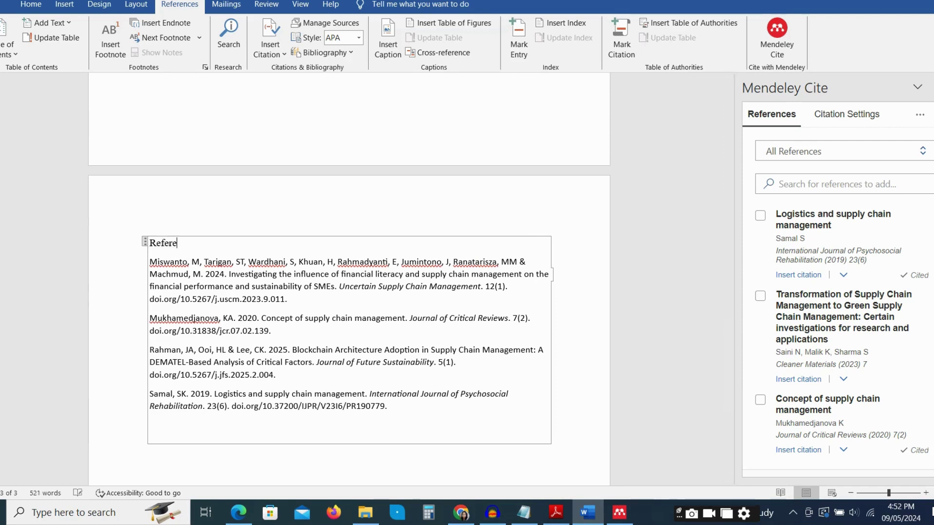
{"action": "type", "text": "nces:"}
{"action": "left_click", "coordinate": [150, 474]}
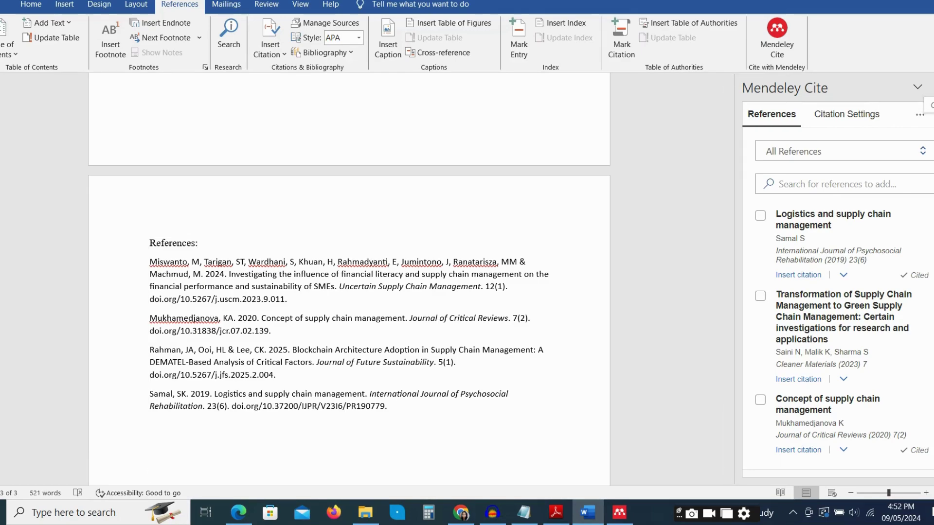
Set the whole document, including citations and bibliography, to Times New Roman at size 12, and check the text through to the reference list.
{"action": "scroll", "coordinate": [461, 277], "scroll_direction": "up", "scroll_amount": 20}
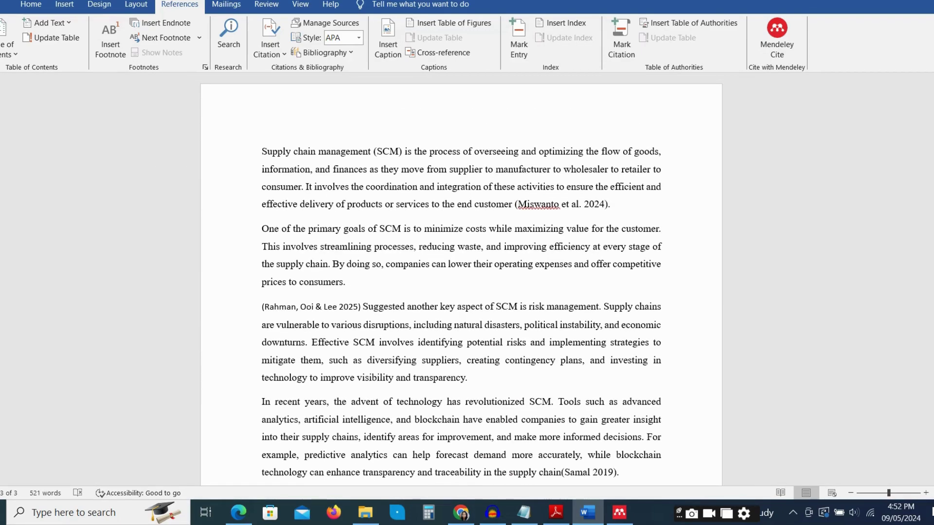
{"action": "key", "text": "ctrl+a"}
{"action": "key", "text": "alt+h"}
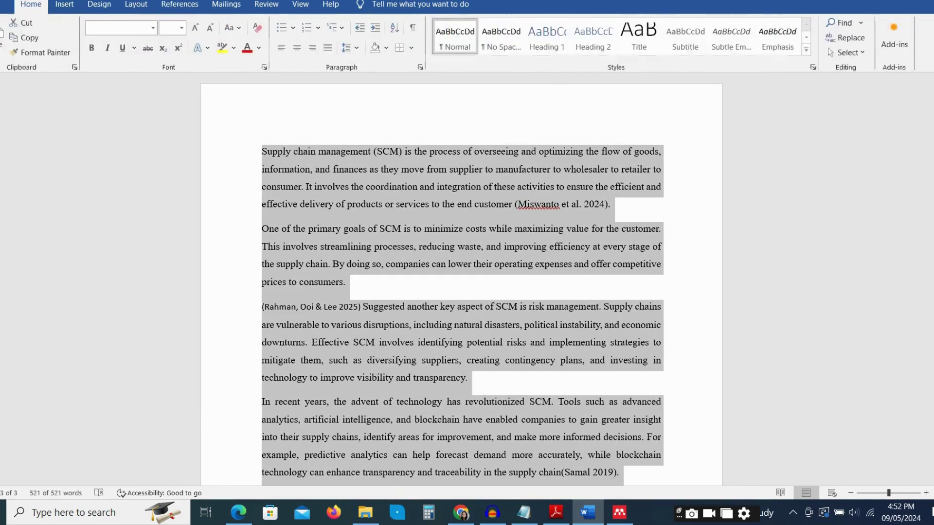
{"action": "key", "text": "f"}
{"action": "key", "text": "f"}
{"action": "key", "text": "Return"}
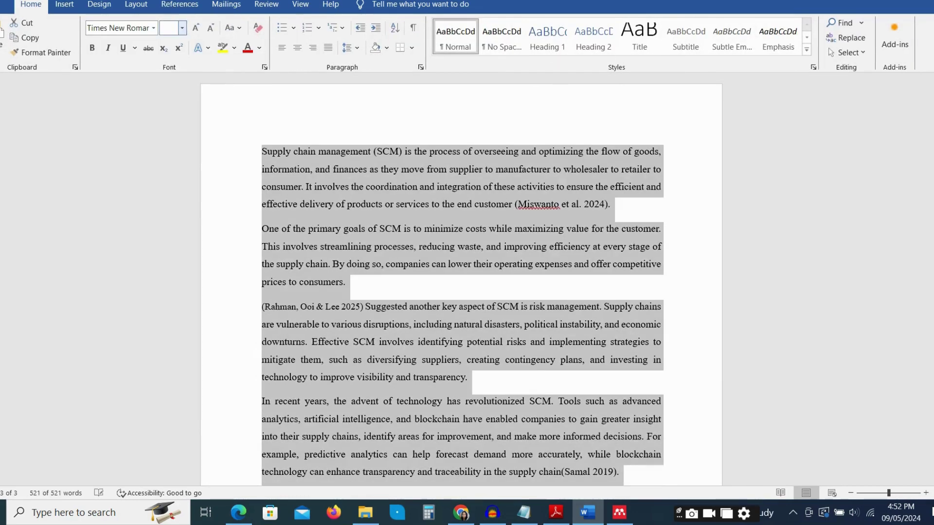
{"action": "key", "text": "alt+h"}
{"action": "key", "text": "f"}
{"action": "key", "text": "s"}
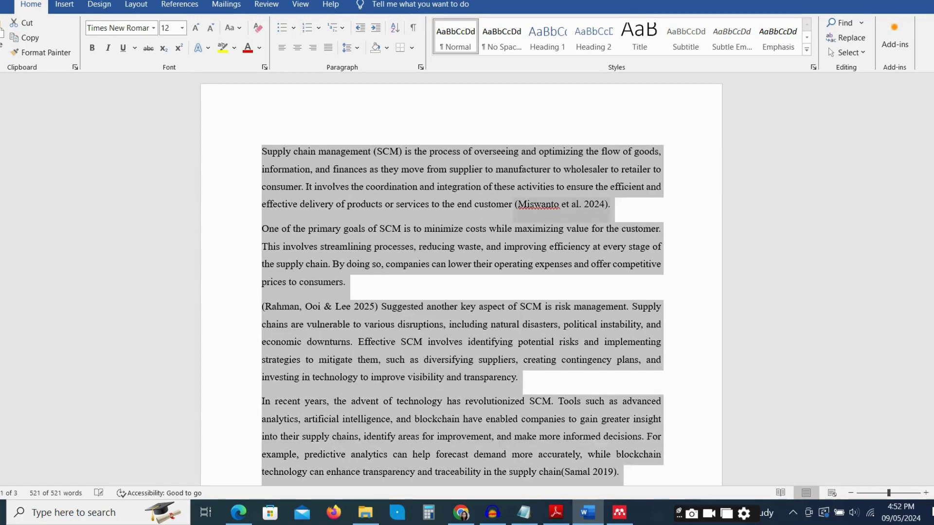
{"action": "left_click", "coordinate": [560, 229]}
{"action": "scroll", "coordinate": [461, 287], "scroll_direction": "down", "scroll_amount": 8}
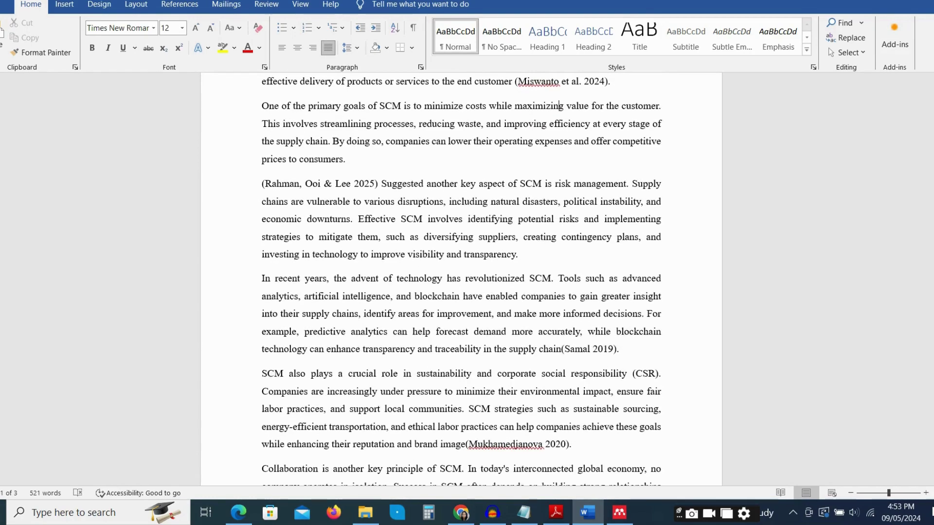
{"action": "scroll", "coordinate": [461, 280], "scroll_direction": "down", "scroll_amount": 14}
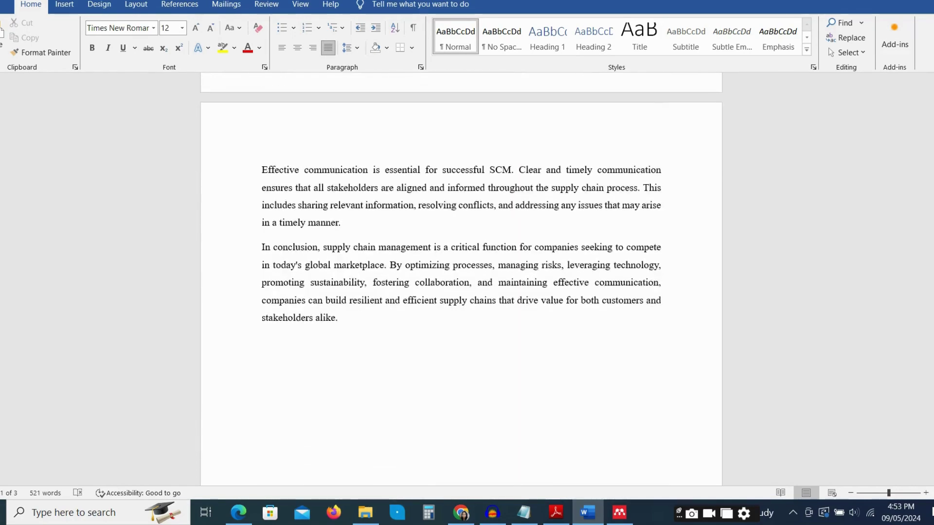
{"action": "scroll", "coordinate": [461, 280], "scroll_direction": "down", "scroll_amount": 10}
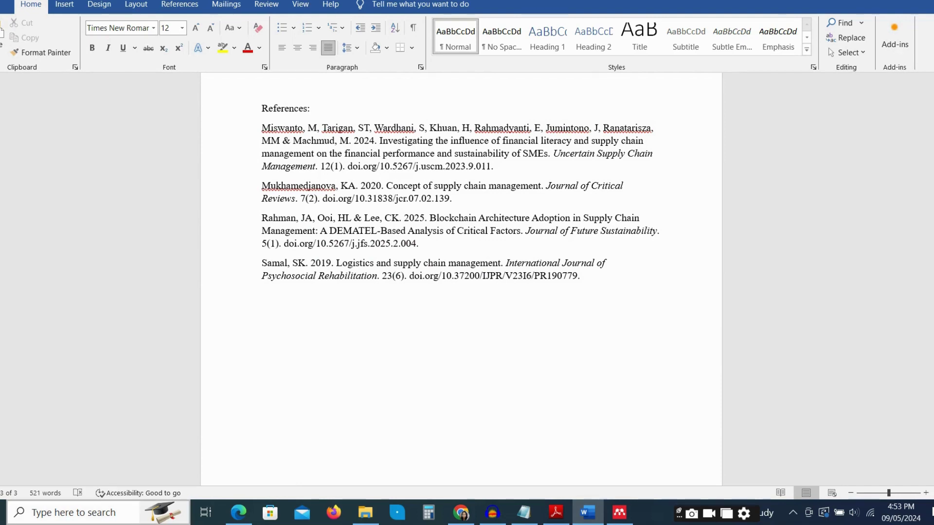
{"action": "left_click", "coordinate": [73, 512]}
{"action": "type", "text": "band"}
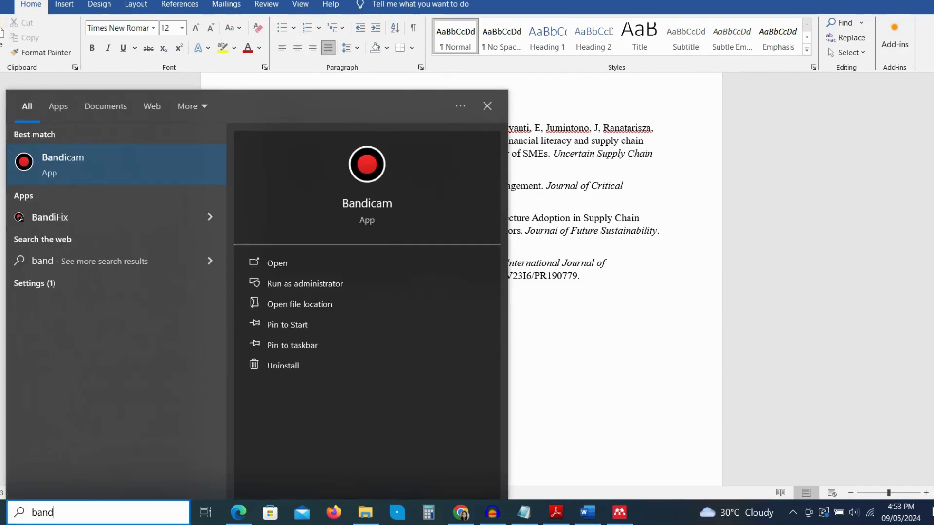